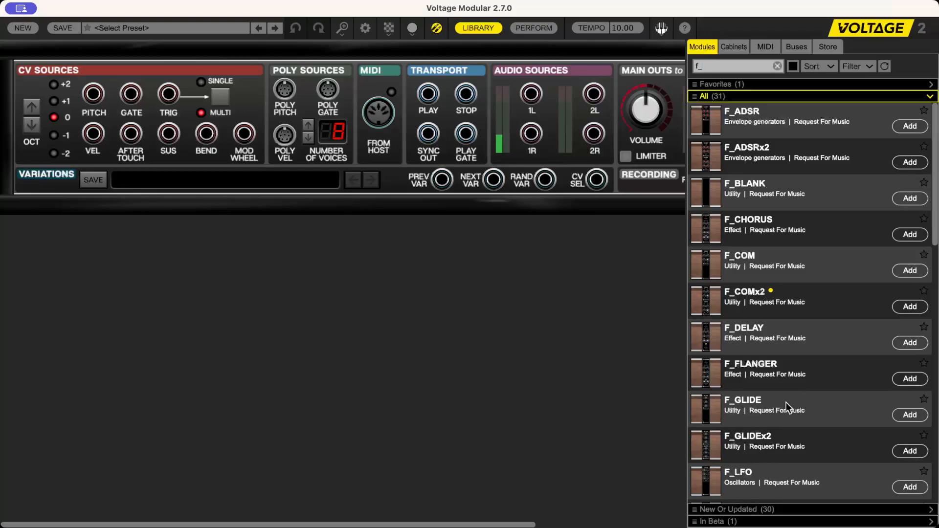
# - Add an F_MIXER module to the rack and switch its first section to % mode
pyautogui.scroll(-5, 747, 408)
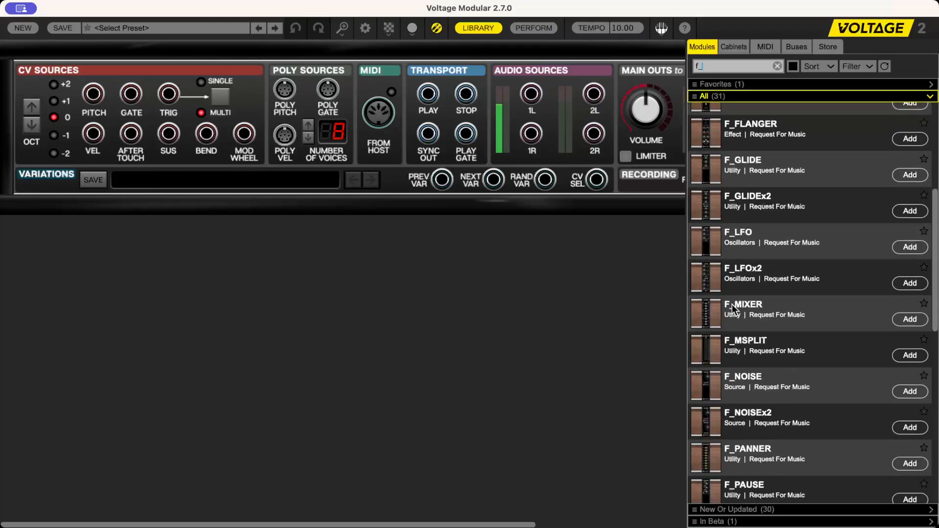
pyautogui.moveTo(709, 315); pyautogui.dragTo(333, 204)
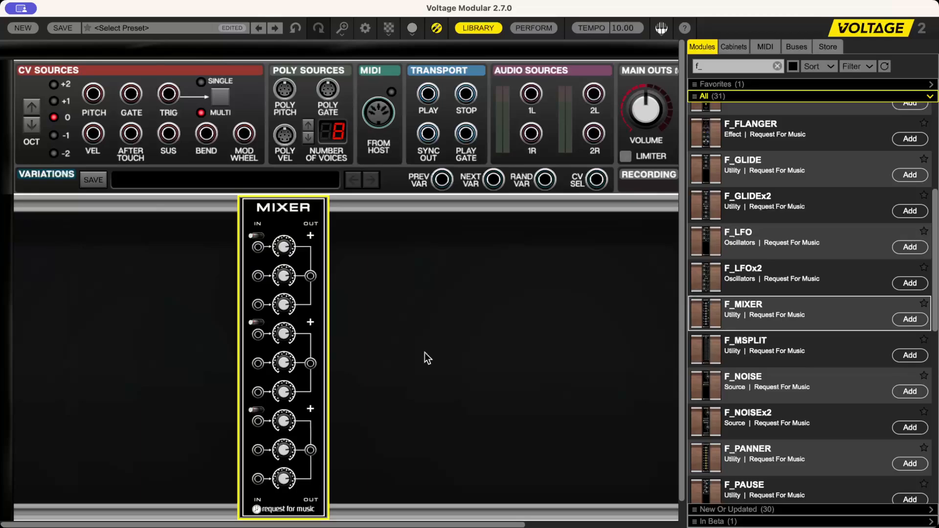
pyautogui.rightClick(424, 352)
pyautogui.click(377, 380)
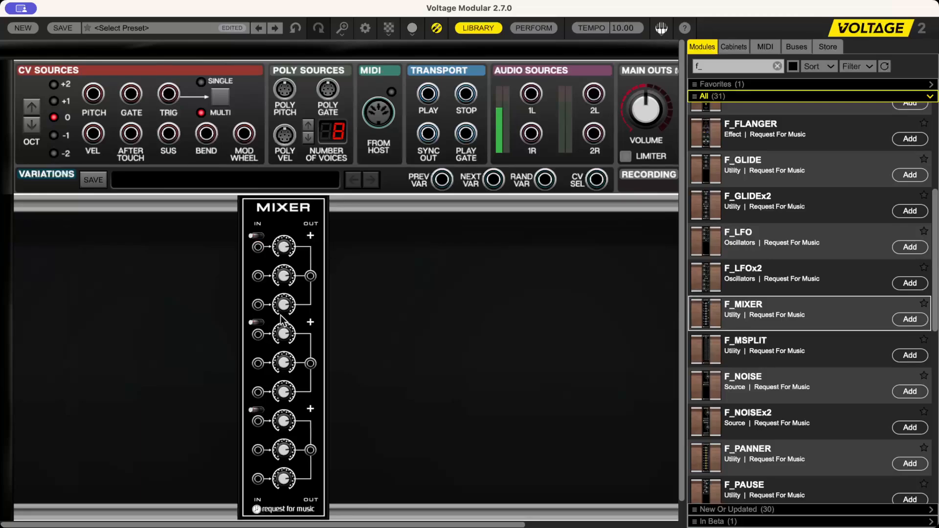
pyautogui.click(256, 236)
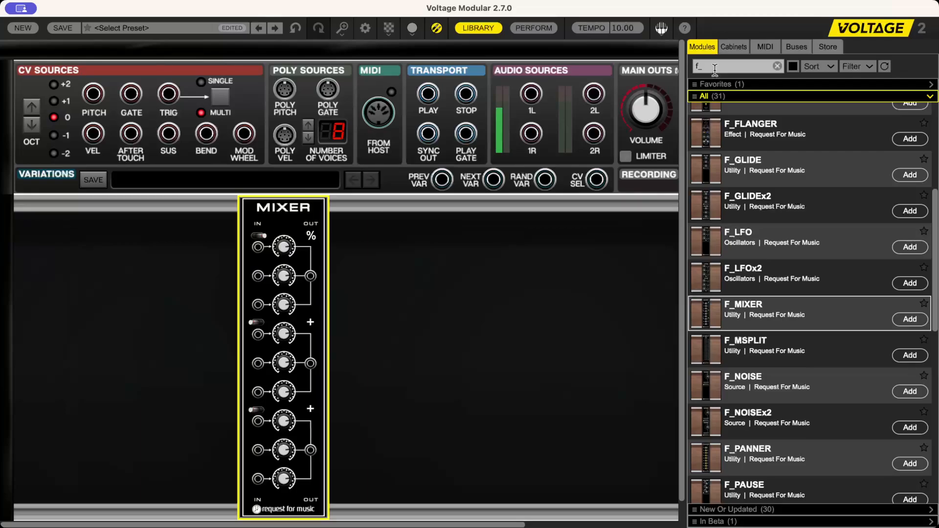
# - Add two F_VCO modules before the mixer and shift all three modules together toward the start of the cabinet
pyautogui.scroll(-10, 744, 459)
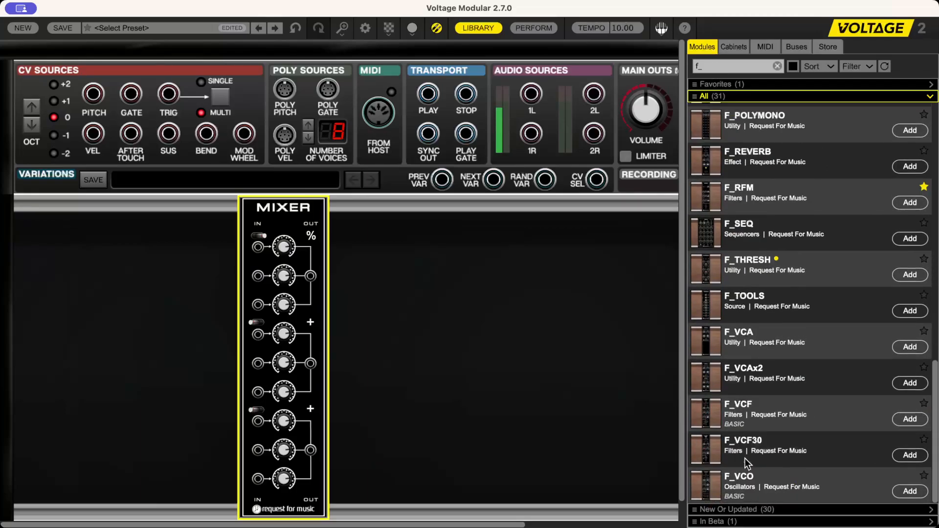
pyautogui.moveTo(725, 486); pyautogui.dragTo(198, 200)
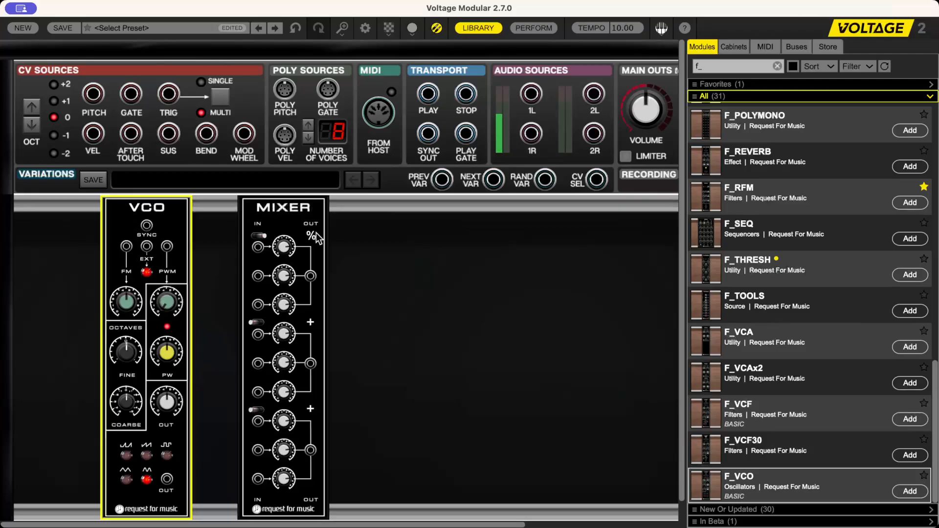
pyautogui.moveTo(709, 484); pyautogui.dragTo(268, 185)
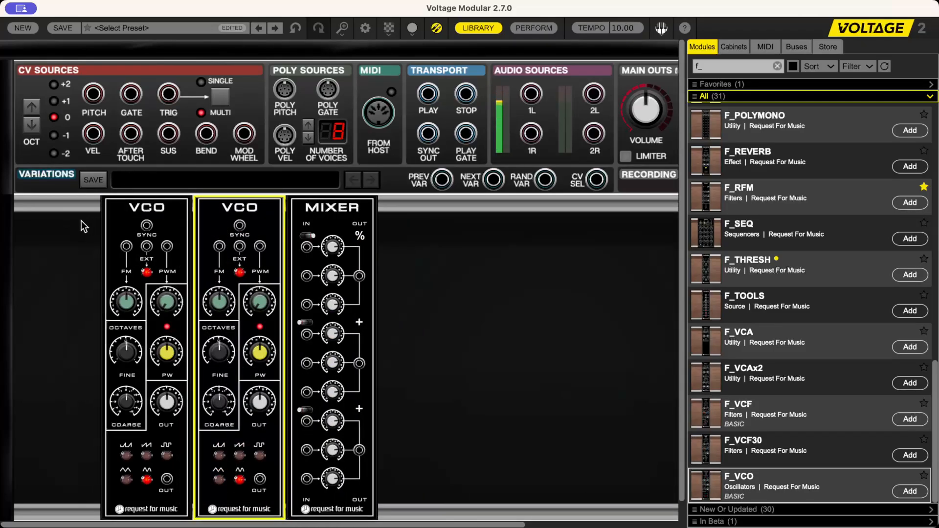
pyautogui.moveTo(81, 221); pyautogui.dragTo(313, 252)
pyautogui.moveTo(336, 212); pyautogui.dragTo(290, 212)
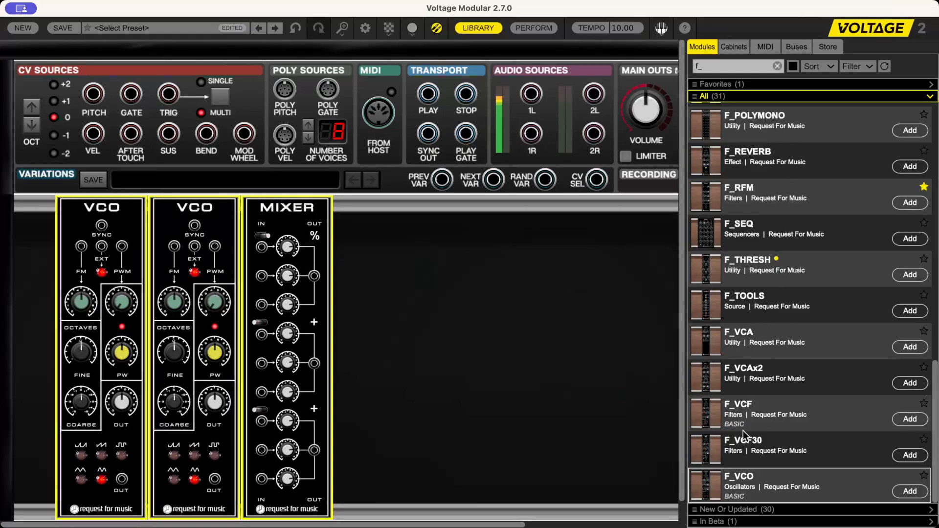
# - Add an F_VCF module after the mixer and insert an F_ADSR module between them
pyautogui.moveTo(703, 413); pyautogui.dragTo(420, 274)
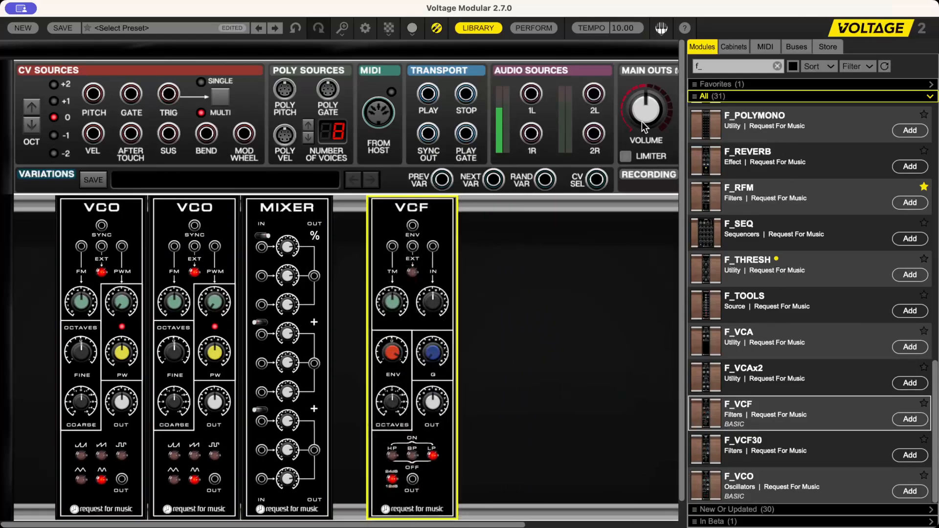
pyautogui.scroll(15, 749, 143)
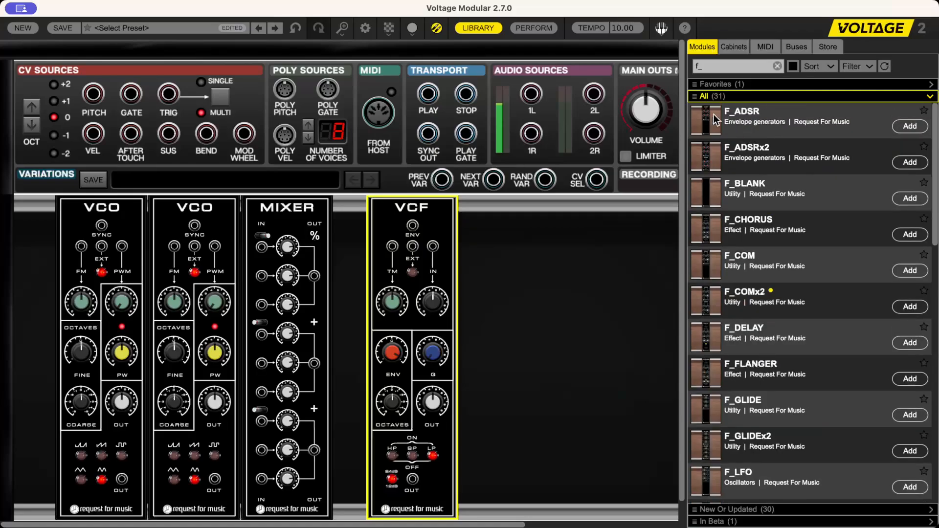
pyautogui.moveTo(702, 124)
pyautogui.moveTo(702, 125); pyautogui.dragTo(379, 244)
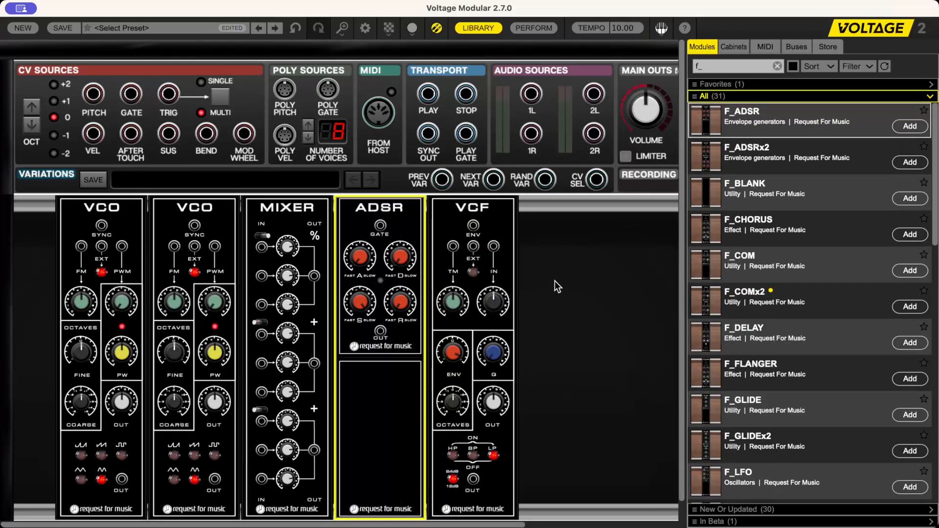
# - Align the cabinet's modules with Auto Align Left
pyautogui.rightClick(575, 329)
pyautogui.moveTo(537, 362)
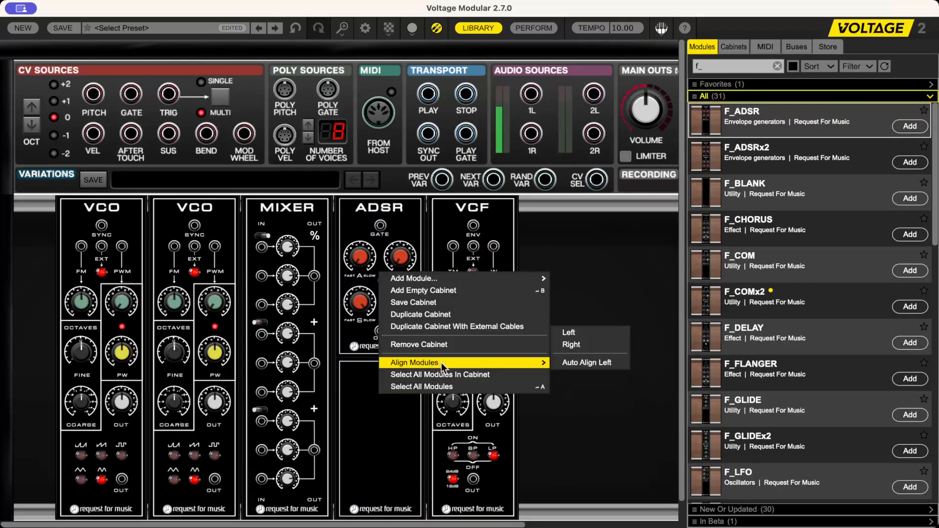
pyautogui.click(587, 363)
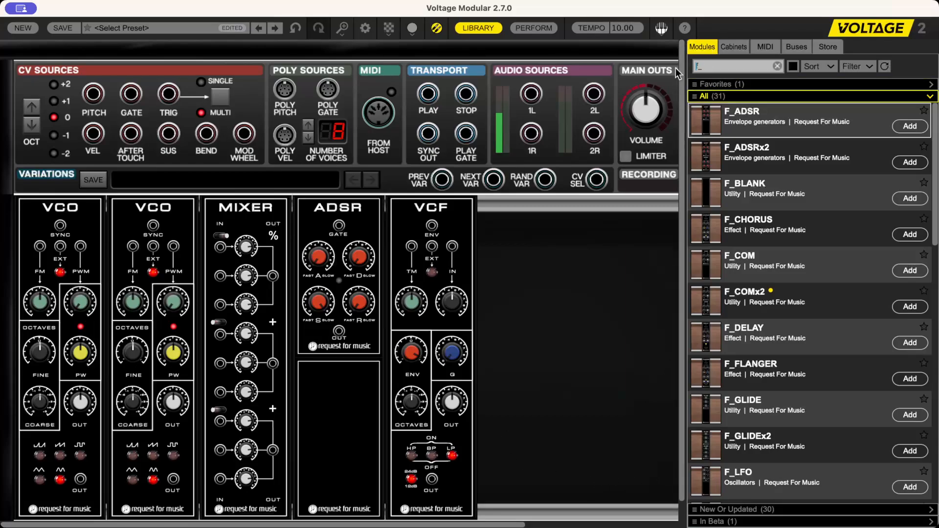
# - Search the module library for "multi os" and place the Multi Oscilloscope after the VCF
pyautogui.write('mult')
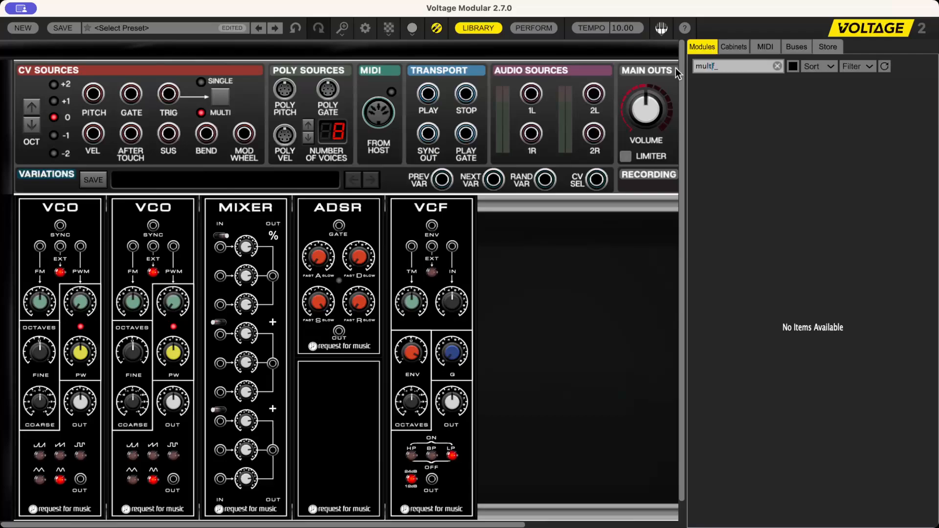
pyautogui.write('i os')
pyautogui.press('Delete')
pyautogui.press('Delete')
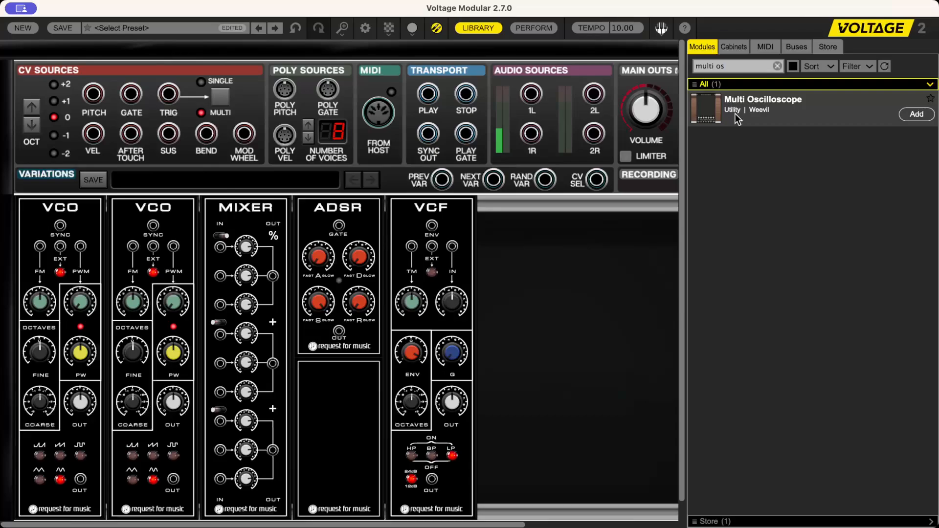
pyautogui.moveTo(737, 118); pyautogui.dragTo(661, 258)
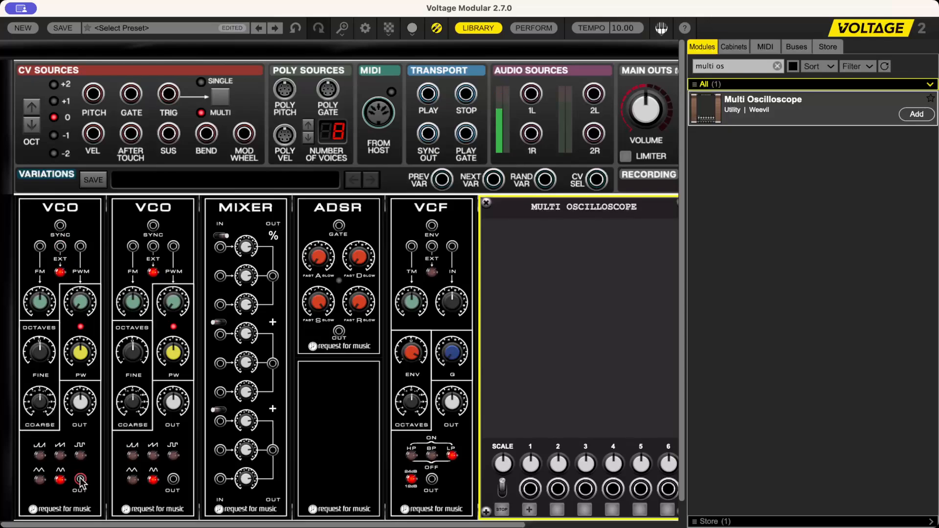
# - Patch the audio path from the first VCO's output through the mixer's first input and output and the VCF to main out 1L (M)
pyautogui.moveTo(80, 479); pyautogui.dragTo(220, 248)
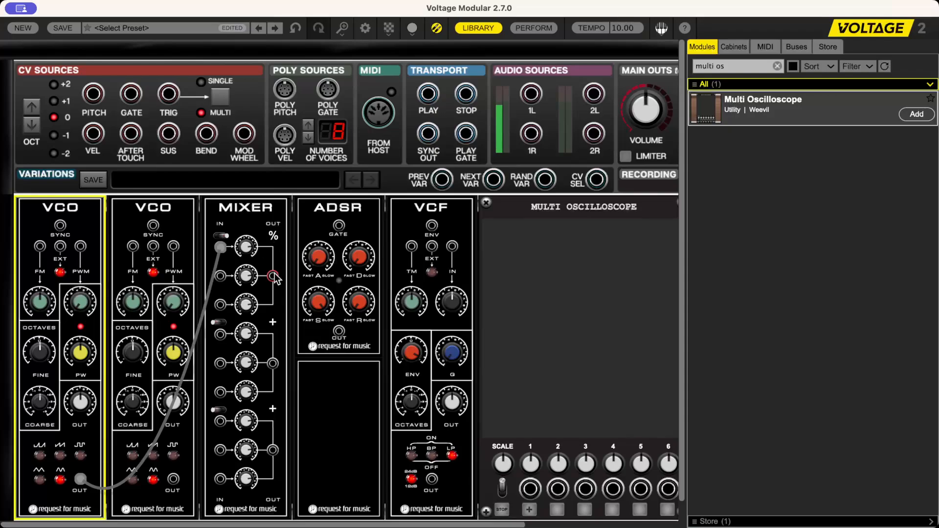
pyautogui.moveTo(273, 277); pyautogui.dragTo(452, 246)
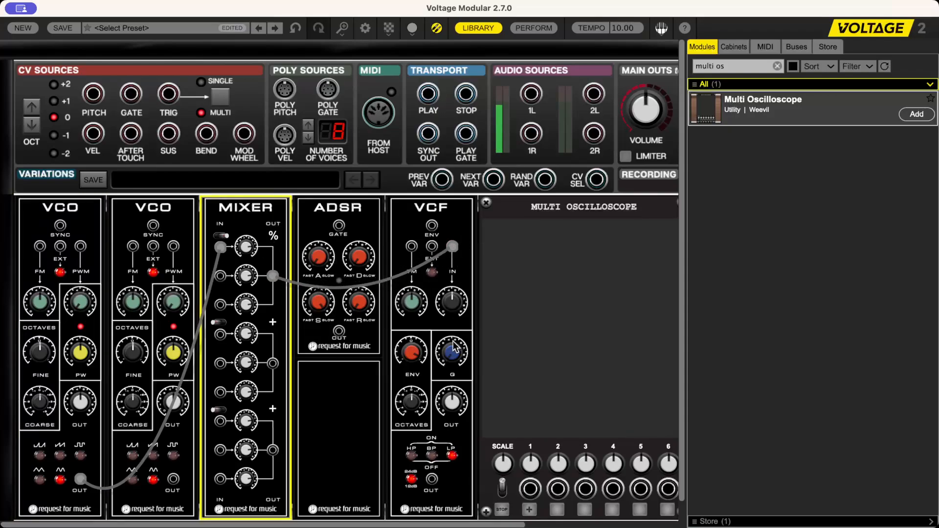
pyautogui.moveTo(431, 479); pyautogui.dragTo(563, 93)
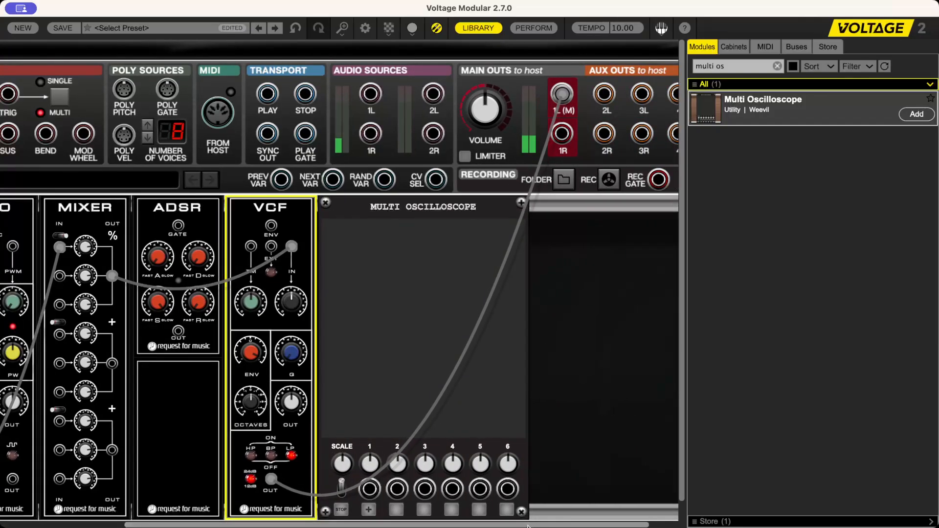
pyautogui.moveTo(531, 525); pyautogui.dragTo(406, 524)
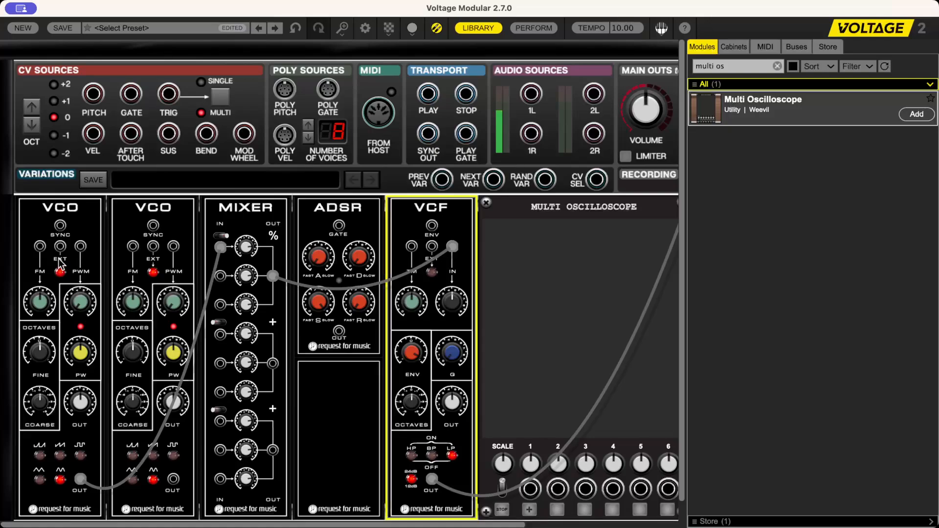
# - Patch the Pitch CV source to the first VCO's EXT input and set the mixer's first section to + mode
pyautogui.moveTo(60, 246); pyautogui.dragTo(93, 95)
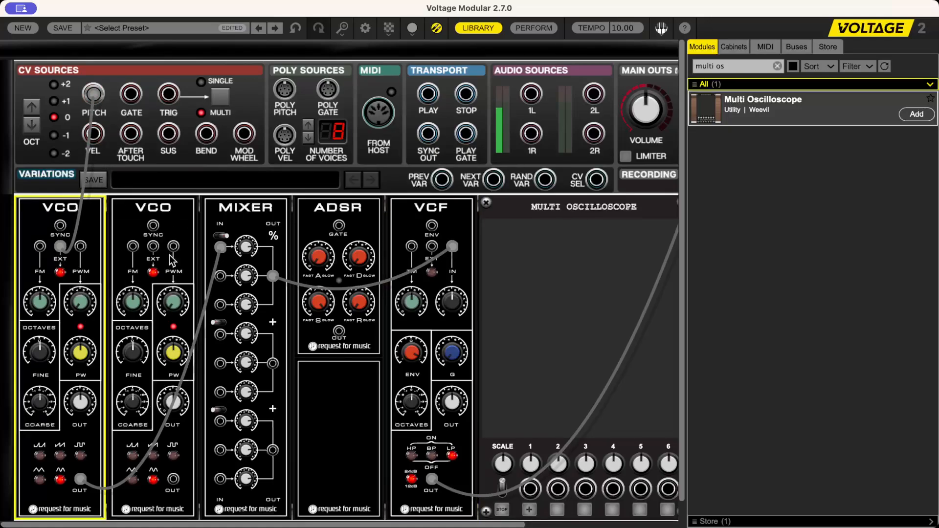
pyautogui.click(220, 236)
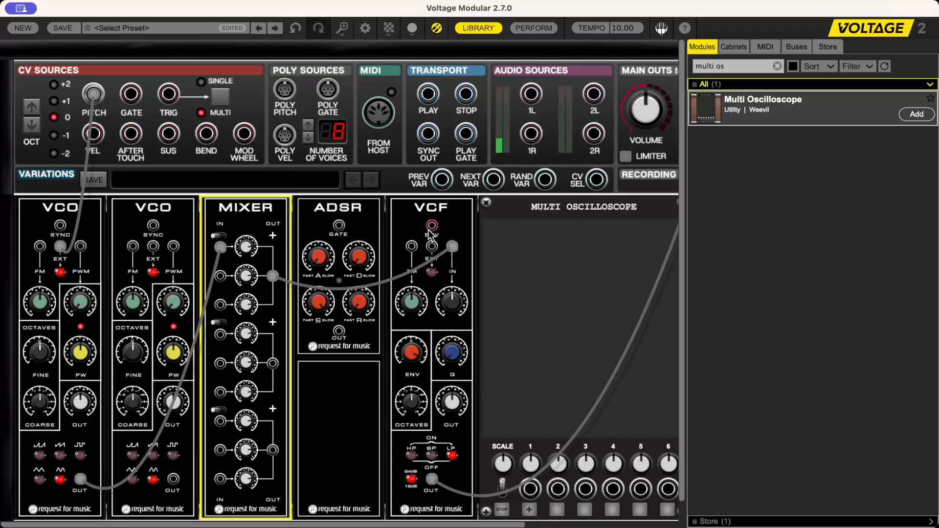
# - Route the Gate source through the ADSR to the VCF's ENV input and lower the filter's OCTAVES knob
pyautogui.moveTo(339, 225); pyautogui.dragTo(131, 94)
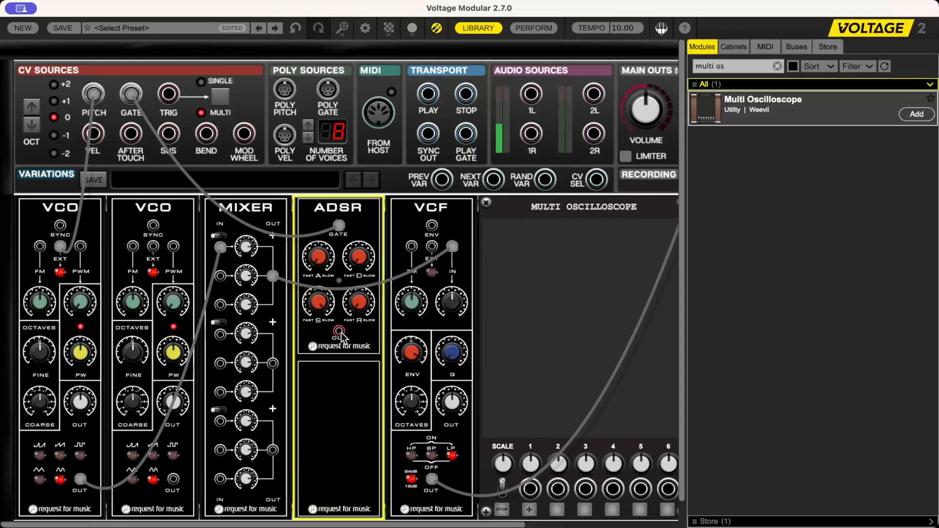
pyautogui.moveTo(339, 330); pyautogui.dragTo(433, 229)
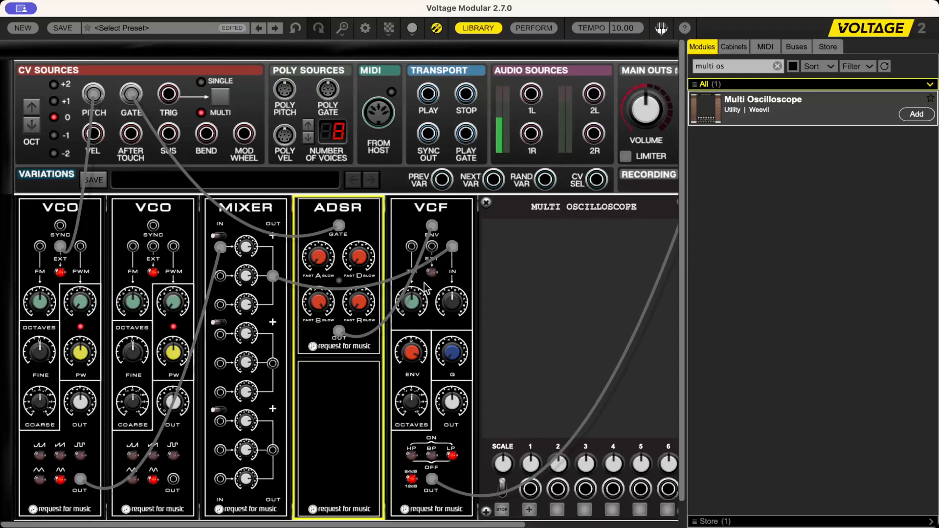
pyautogui.click(414, 404)
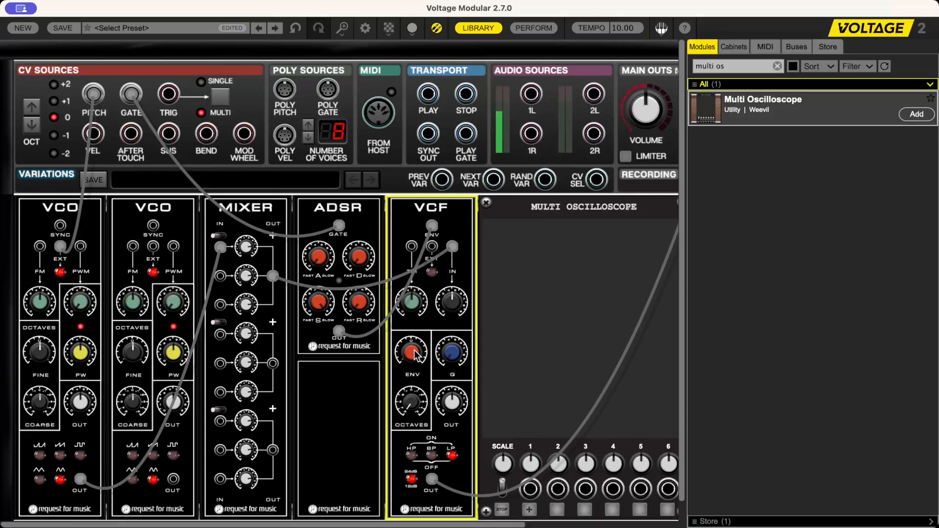
pyautogui.moveTo(415, 355)
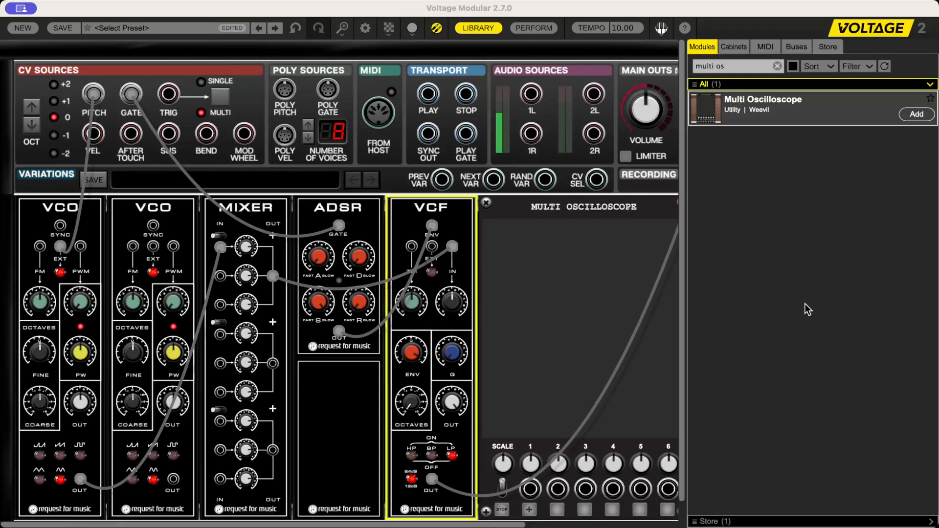
# - Return the first VCO's OUT level to its default value and turn up the mixer's first channel level
pyautogui.click(96, 362)
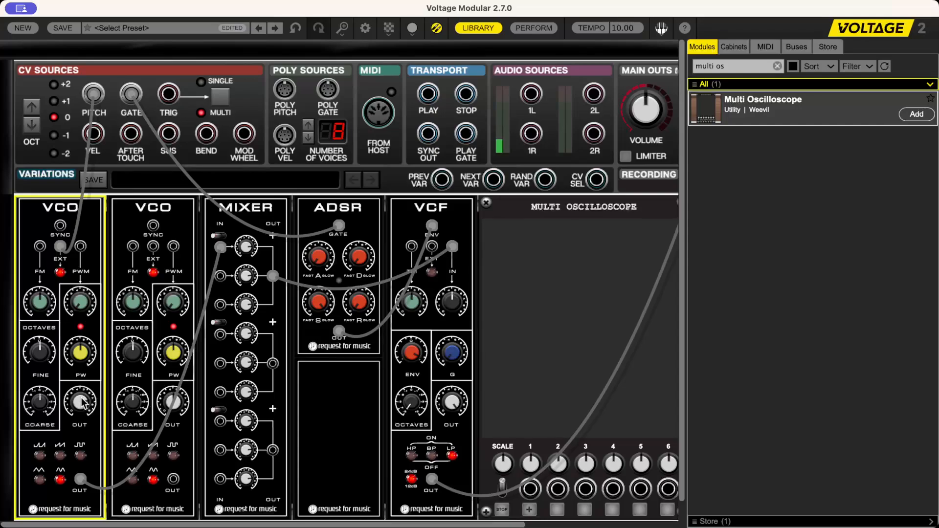
pyautogui.moveTo(85, 402)
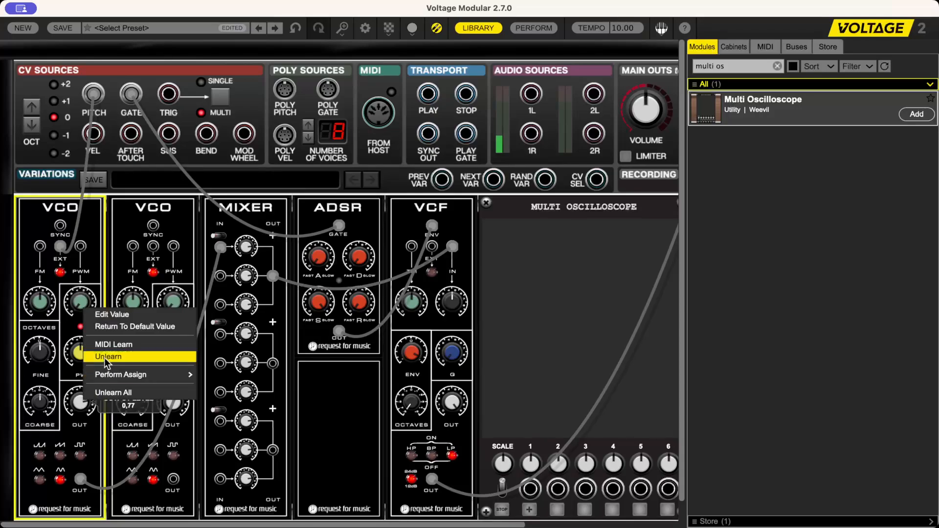
pyautogui.click(123, 326)
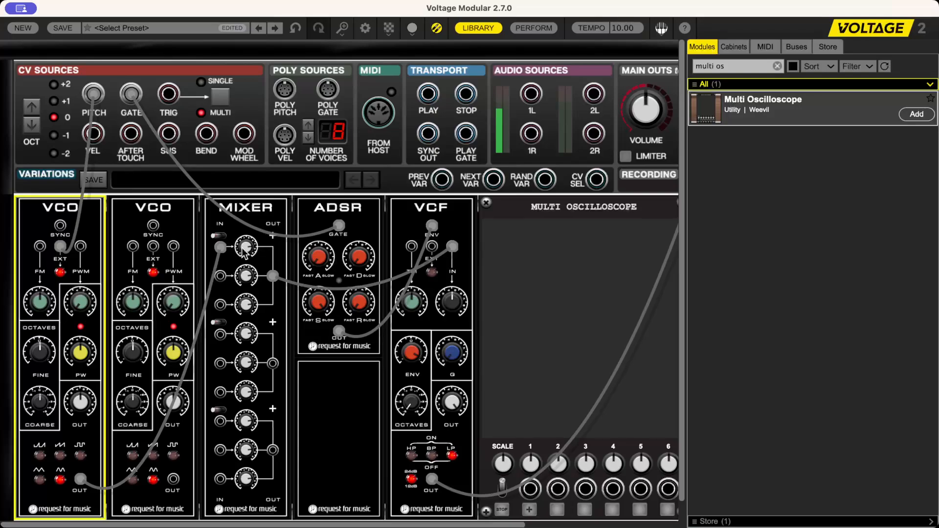
pyautogui.moveTo(244, 250)
pyautogui.moveTo(244, 250); pyautogui.dragTo(246, 217)
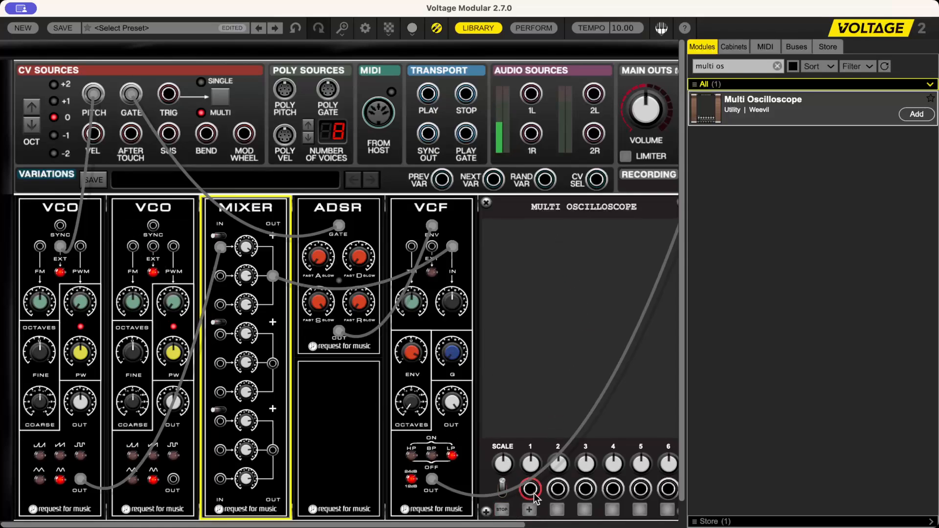
# - Patch the mixer's first output to Multi Oscilloscope channel 1 and increase the SCALE and channel 1 scaling knobs
pyautogui.moveTo(530, 489)
pyautogui.mouseDown()
pyautogui.moveTo(489, 499)
pyautogui.moveTo(333, 416)
pyautogui.moveTo(273, 276)
pyautogui.mouseUp()
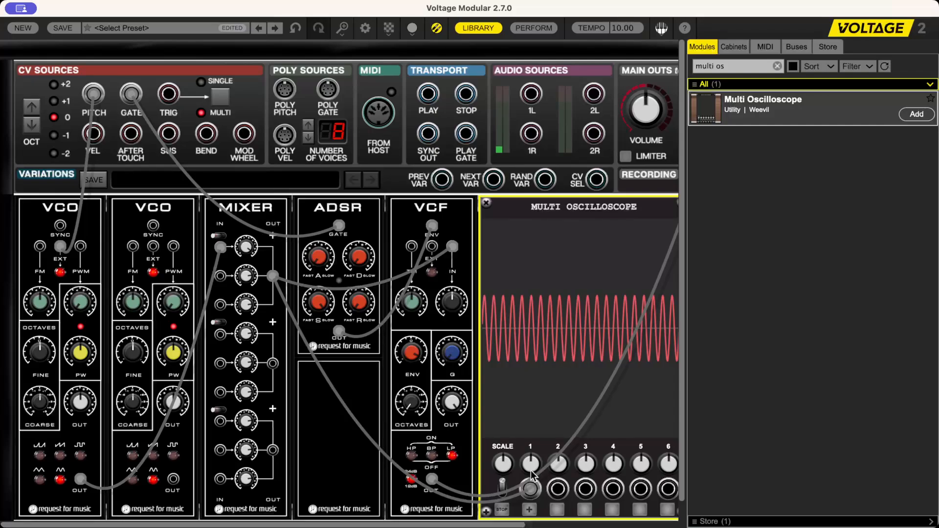
pyautogui.moveTo(504, 463); pyautogui.dragTo(528, 389)
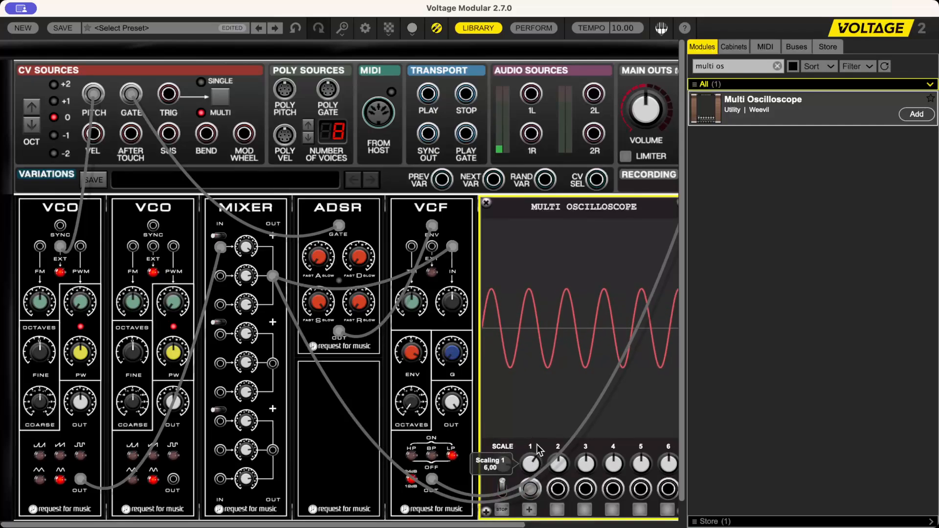
pyautogui.moveTo(538, 449); pyautogui.dragTo(544, 425)
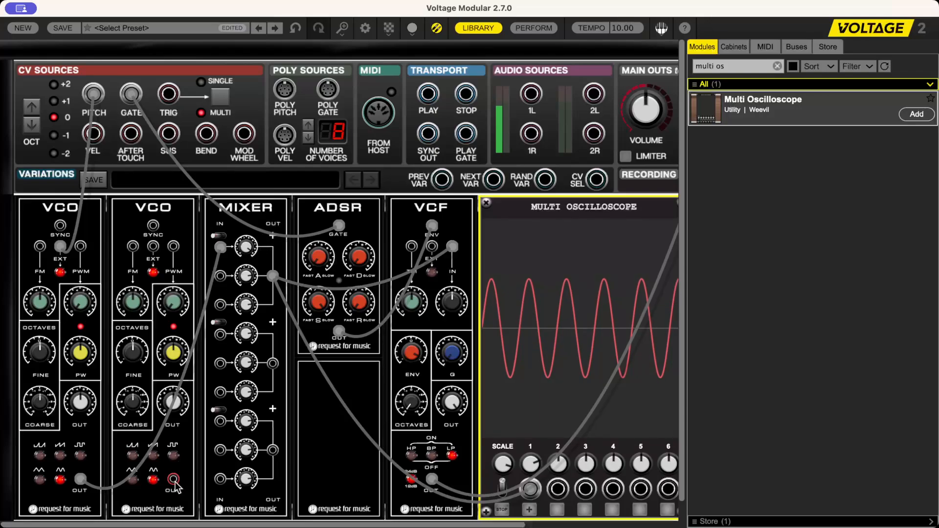
# - Patch the second VCO's output to the mixer's second input and the Pitch CV source to its EXT input
pyautogui.moveTo(175, 487); pyautogui.dragTo(220, 275)
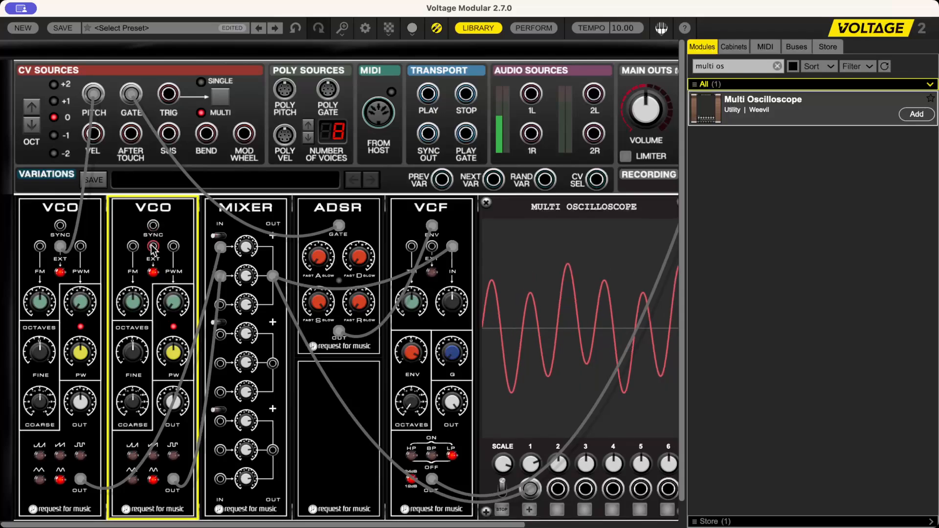
pyautogui.moveTo(153, 246); pyautogui.dragTo(98, 100)
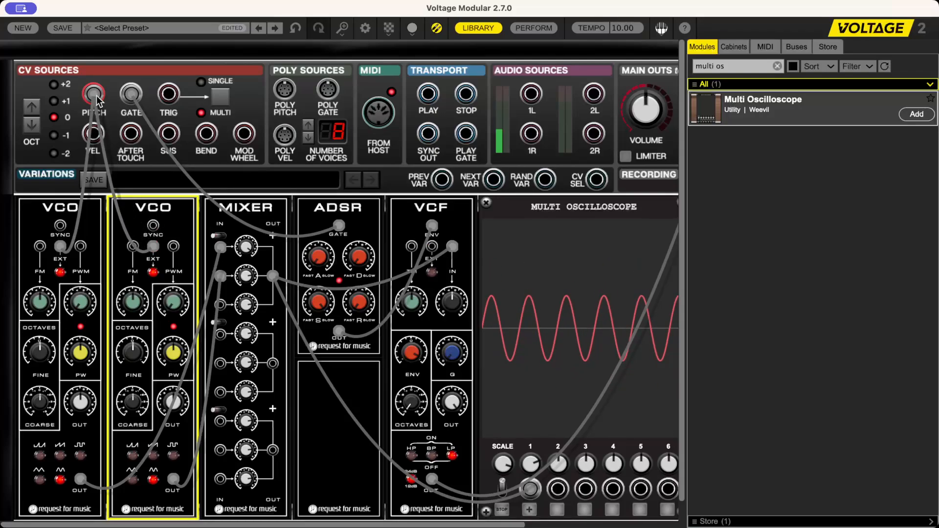
# - Detune the second VCO slightly with its FINE knob and raise the mixer's first two channel levels
pyautogui.moveTo(98, 100)
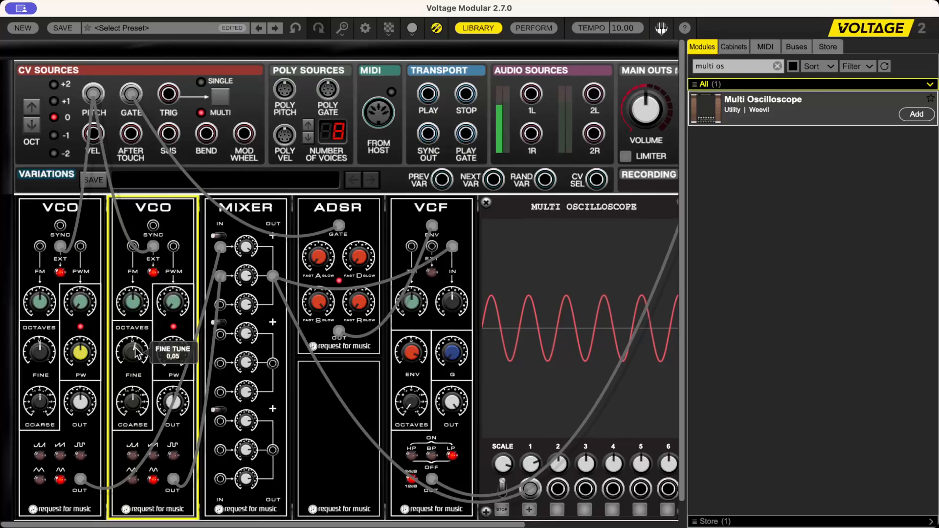
pyautogui.moveTo(139, 362); pyautogui.dragTo(177, 365)
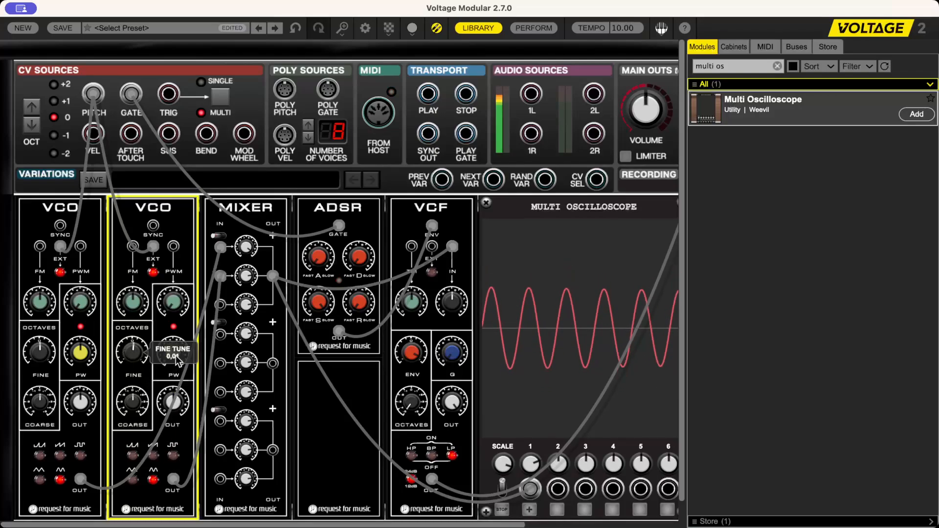
pyautogui.click(246, 248)
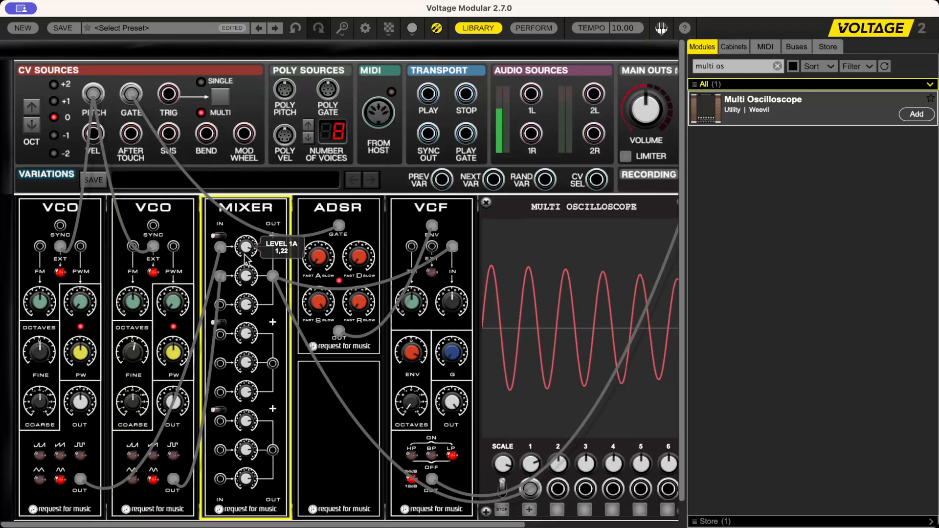
pyautogui.moveTo(246, 274); pyautogui.dragTo(254, 237)
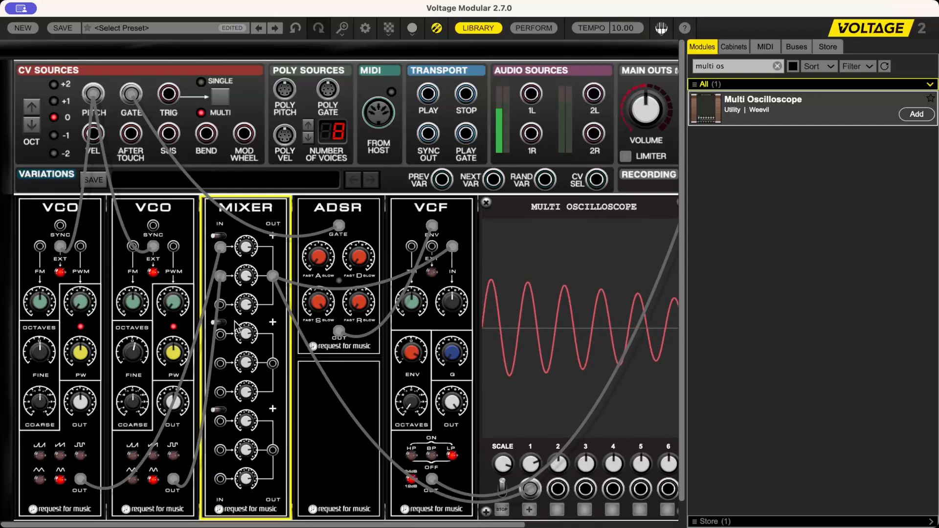
# - Switch the mixer's first section to × mode and raise the second VCO's COARSE tuning
pyautogui.click(221, 236)
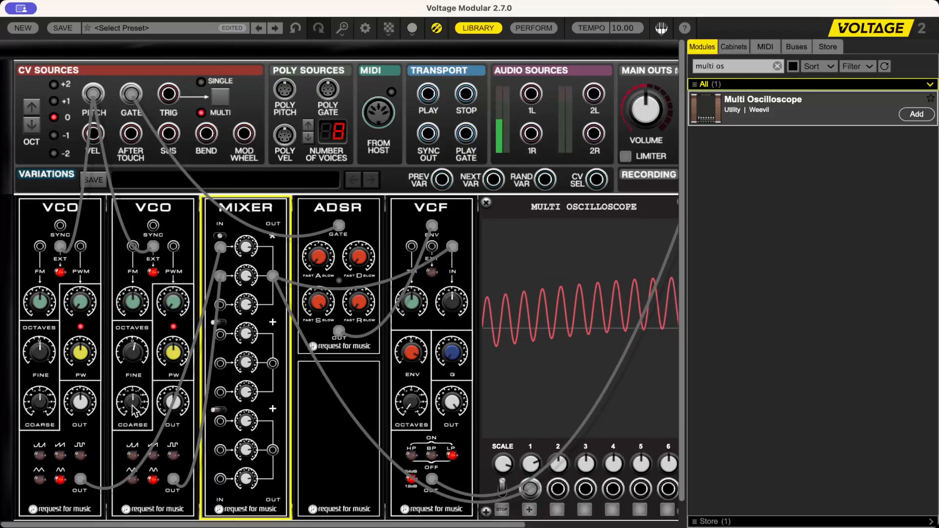
pyautogui.moveTo(135, 410); pyautogui.dragTo(117, 382)
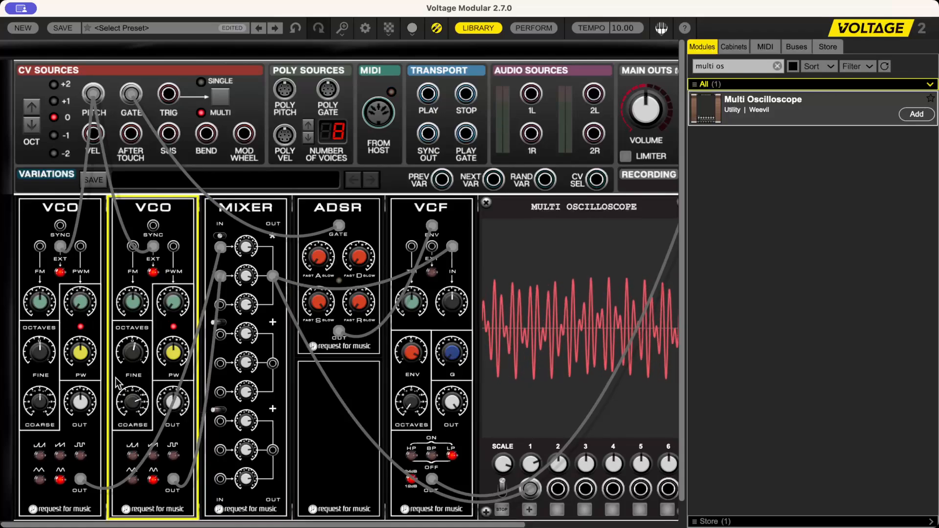
# - Lengthen the ADSR's decay and raise its release to about 3685
pyautogui.click(307, 303)
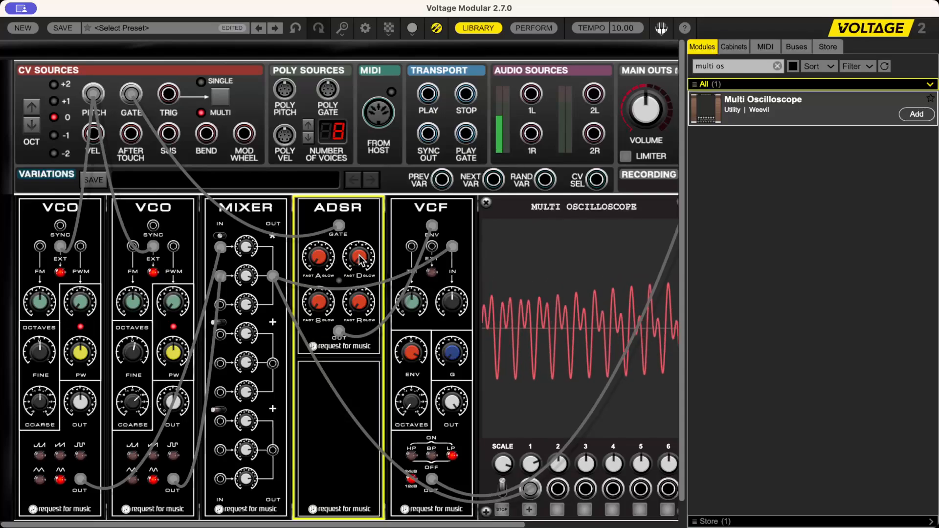
pyautogui.moveTo(360, 255); pyautogui.dragTo(365, 177)
pyautogui.moveTo(360, 301); pyautogui.dragTo(385, 177)
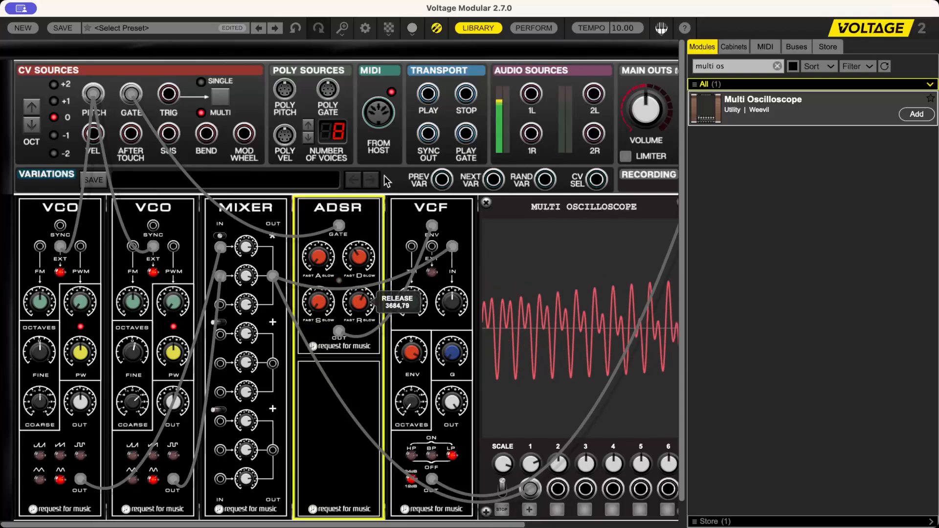
pyautogui.moveTo(364, 248); pyautogui.dragTo(369, 269)
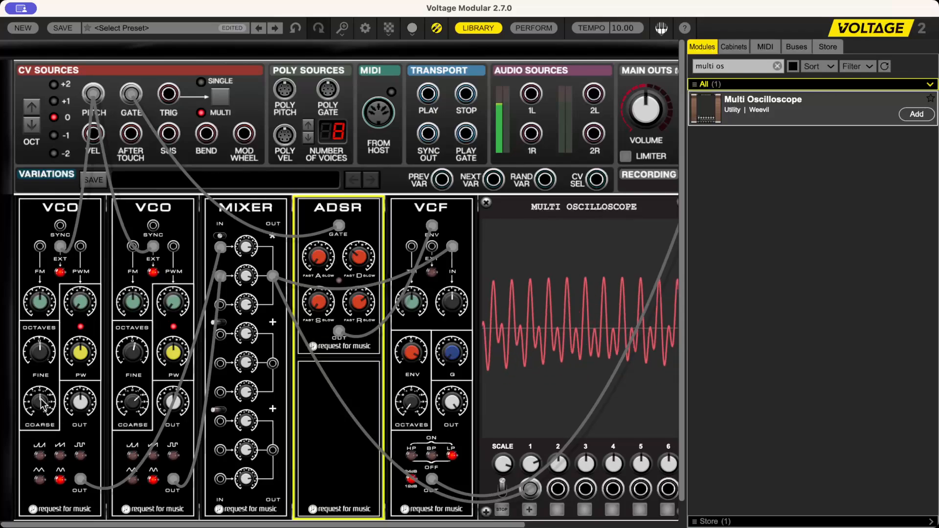
# - Lower the first VCO's COARSE tuning well below its centre setting
pyautogui.moveTo(43, 404); pyautogui.dragTo(57, 445)
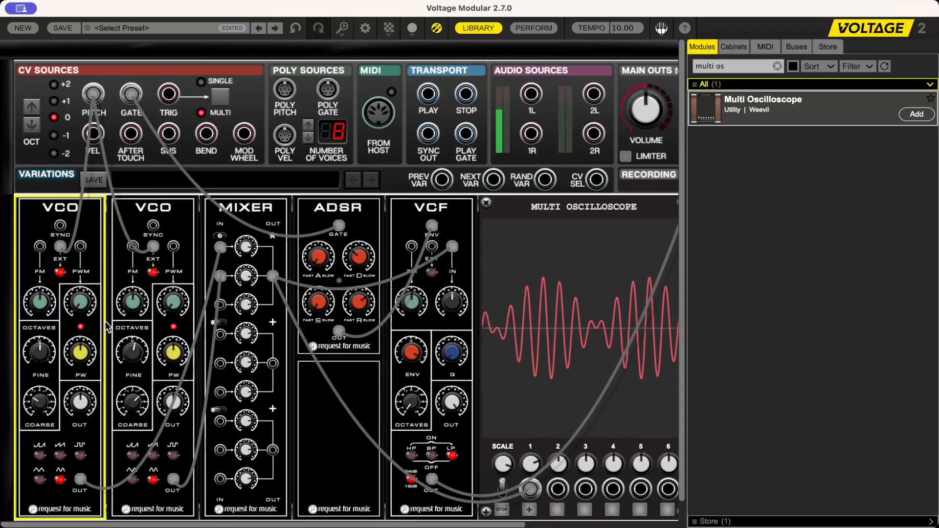
pyautogui.rightClick(222, 483)
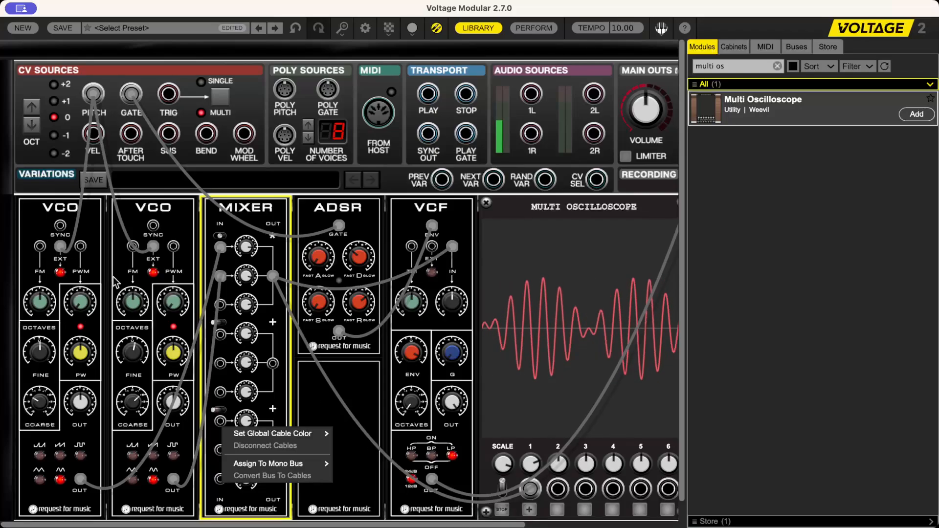
pyautogui.click(320, 397)
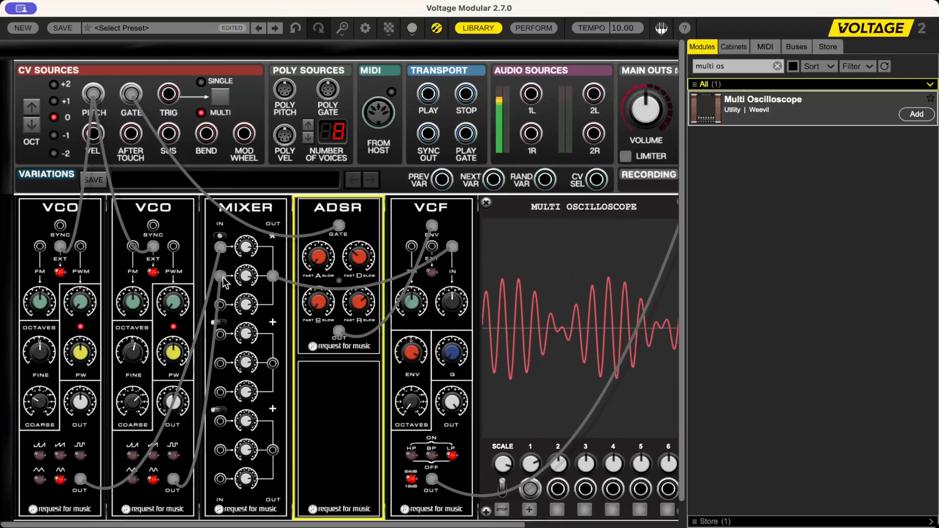
# - Unplug the second VCO from the mixer's second input and return the first VCO's COARSE knob to about centre
pyautogui.moveTo(223, 278); pyautogui.dragTo(186, 330)
pyautogui.scroll(-1, 245, 317)
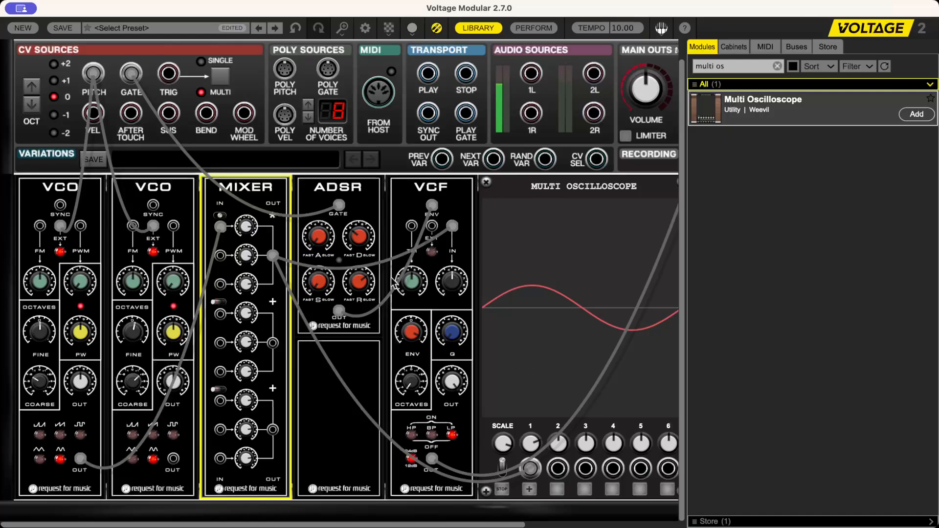
pyautogui.rightClick(477, 377)
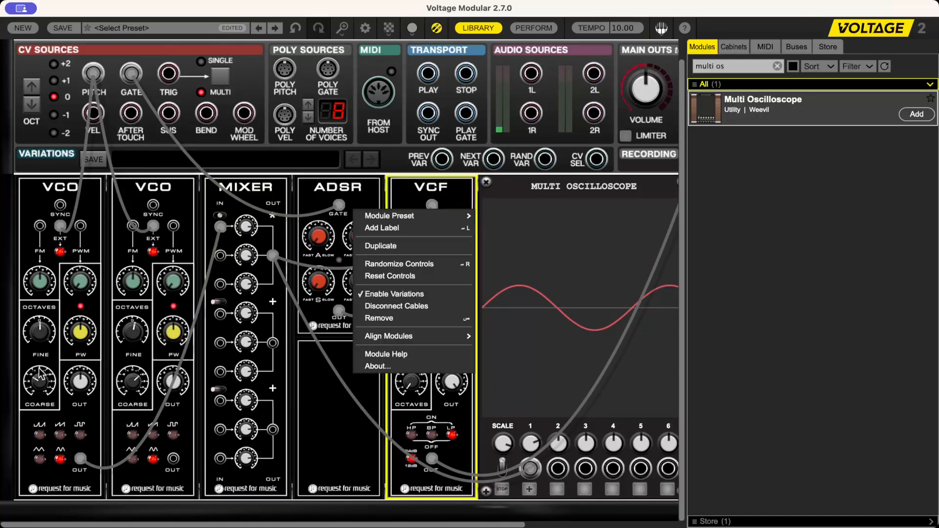
pyautogui.moveTo(41, 374); pyautogui.dragTo(51, 340)
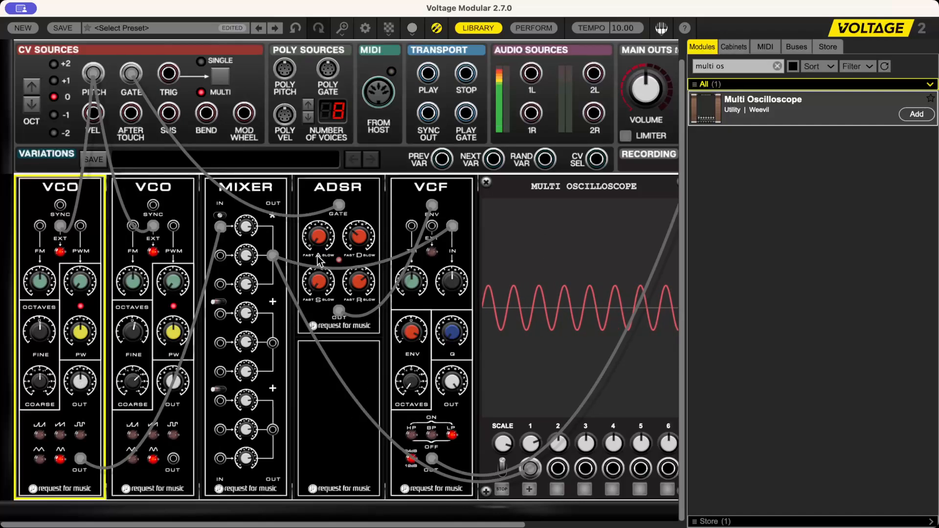
# - Switch the mixer's first section to % mode and increase the oscilloscope's channel 1 scaling and SCALE knobs
pyautogui.click(221, 215)
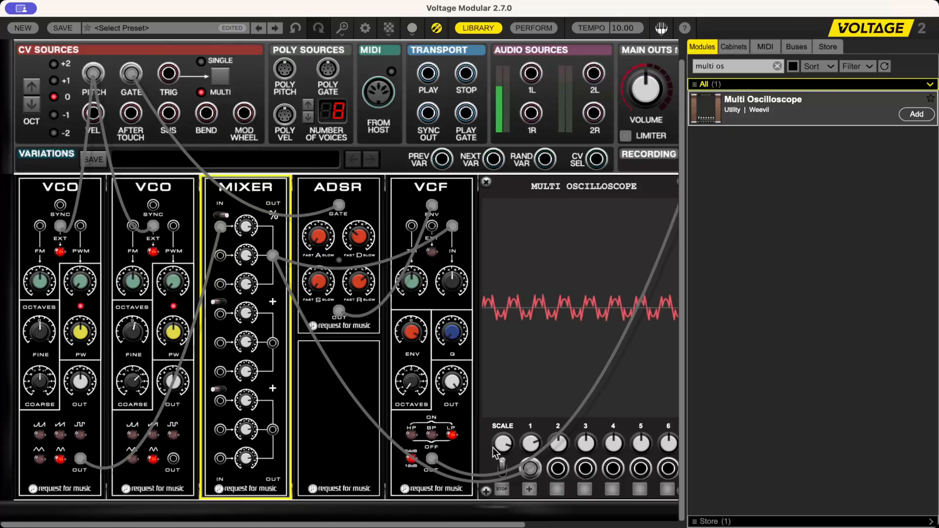
pyautogui.click(526, 443)
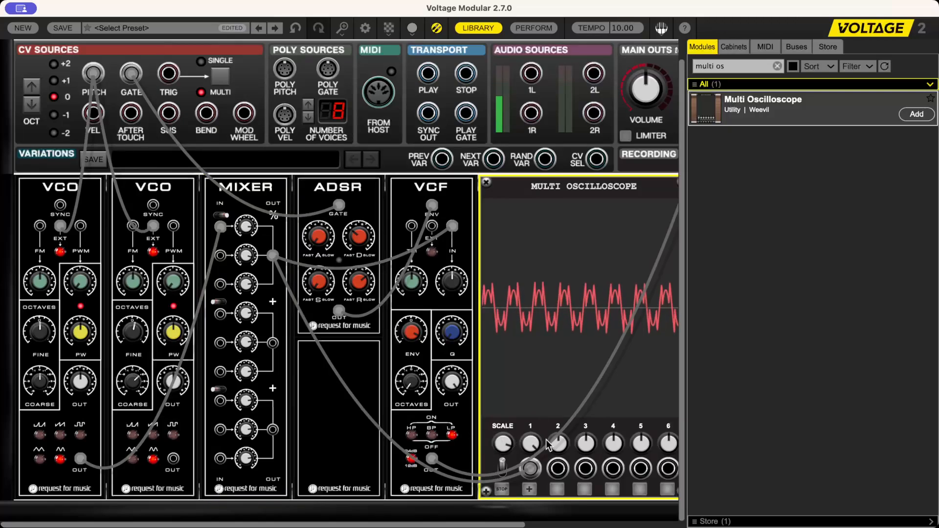
pyautogui.moveTo(520, 449); pyautogui.dragTo(510, 434)
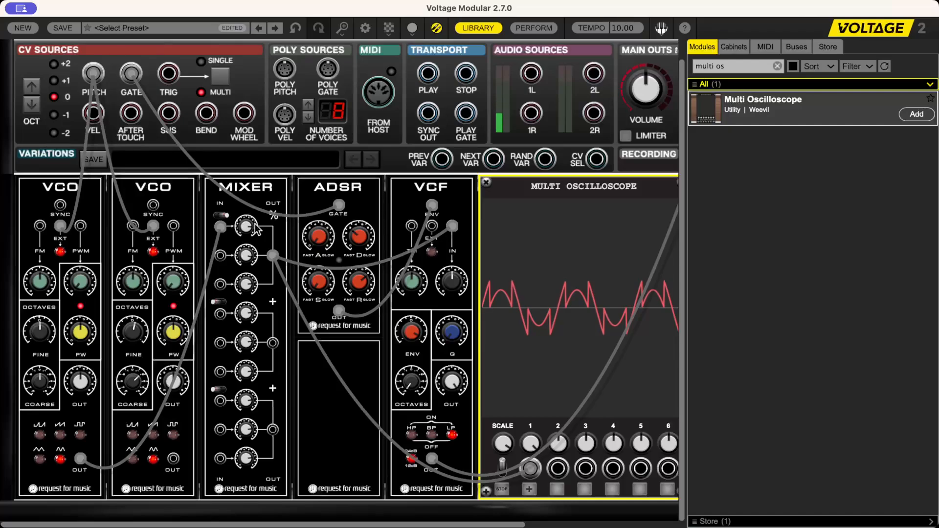
# - Sweep the mixer's first channel level up and back down, and raise the VCF's input level to maximum
pyautogui.moveTo(249, 226); pyautogui.dragTo(277, 208)
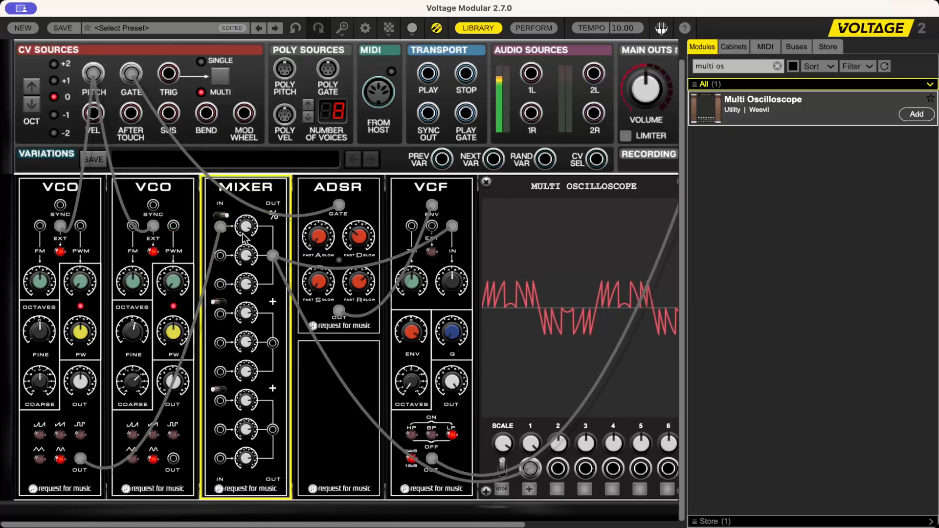
pyautogui.moveTo(244, 269)
pyautogui.mouseDown()
pyautogui.moveTo(247, 307)
pyautogui.moveTo(251, 274)
pyautogui.mouseUp()
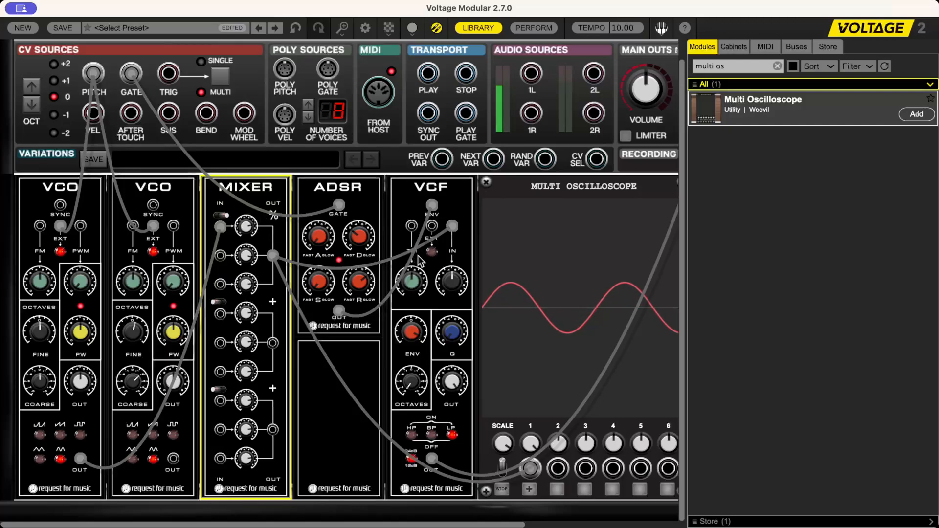
pyautogui.moveTo(451, 278); pyautogui.dragTo(446, 249)
pyautogui.moveTo(448, 275); pyautogui.dragTo(452, 167)
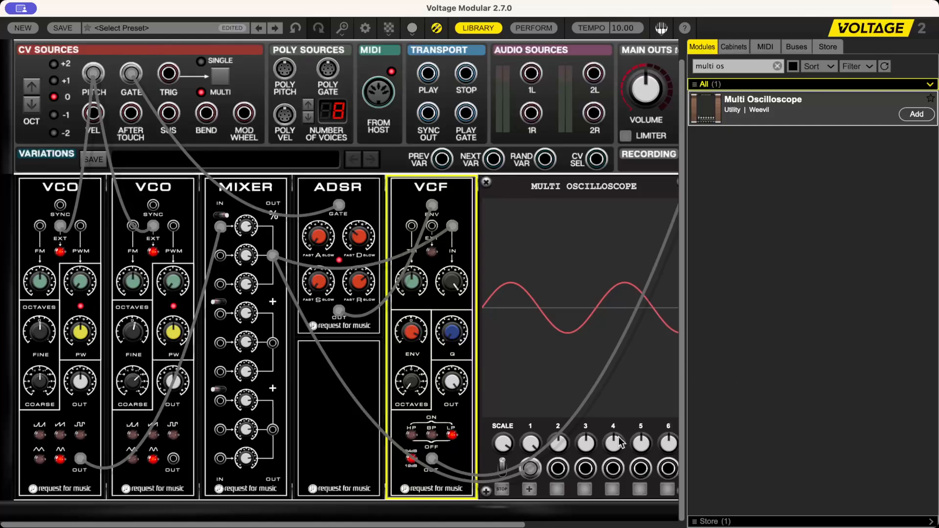
# - Turn up the mixer's first channel level and switch the second VCO's waveform from sine to sawtooth
pyautogui.click(244, 226)
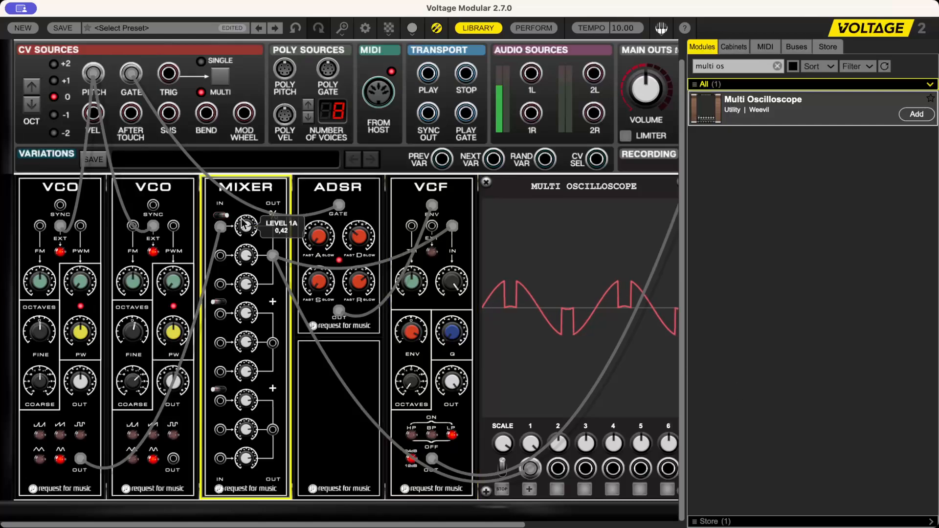
pyautogui.moveTo(243, 219); pyautogui.dragTo(248, 168)
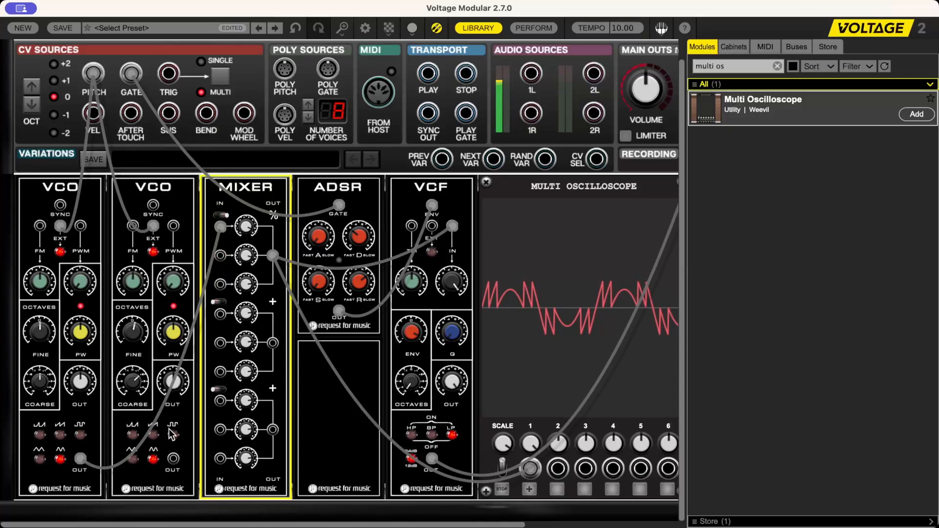
pyautogui.click(153, 434)
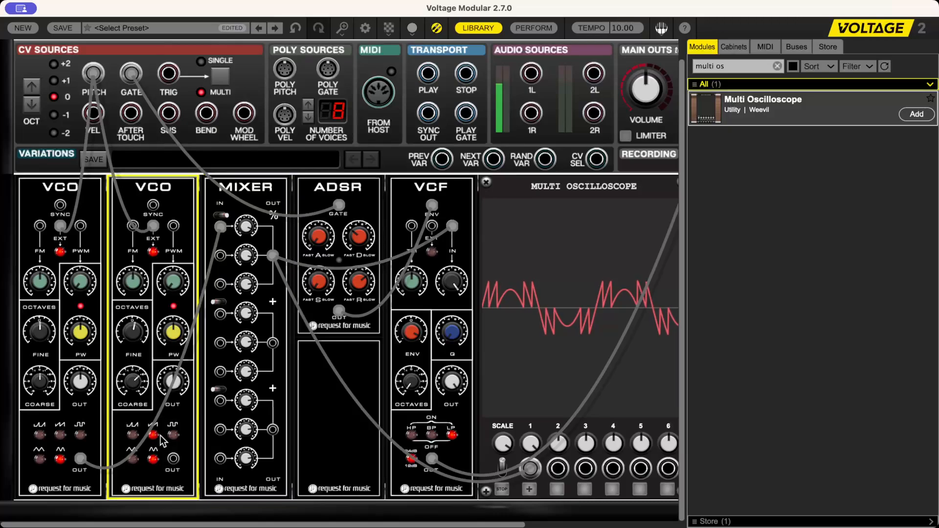
pyautogui.click(153, 460)
# - Repatch the mixer's first output and the second VCO into the mixer's second section, and route that section's output to the VCF's IN
pyautogui.moveTo(460, 227); pyautogui.dragTo(454, 270)
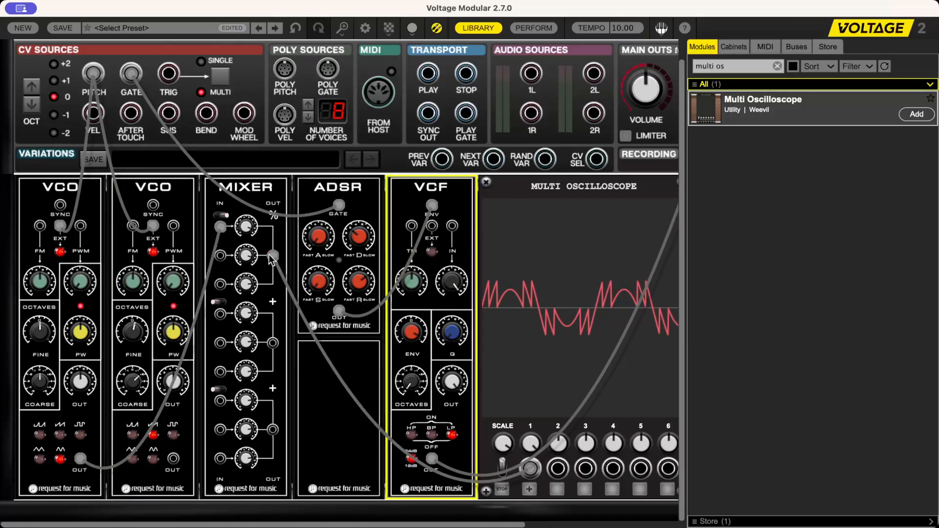
pyautogui.moveTo(273, 255)
pyautogui.mouseDown()
pyautogui.moveTo(256, 294)
pyautogui.moveTo(219, 323)
pyautogui.moveTo(221, 314)
pyautogui.mouseUp()
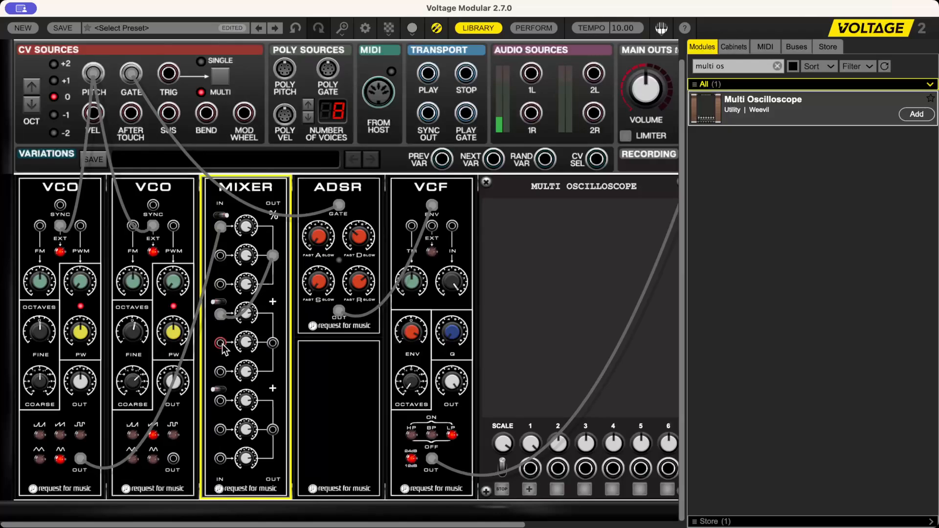
pyautogui.moveTo(220, 342); pyautogui.dragTo(175, 460)
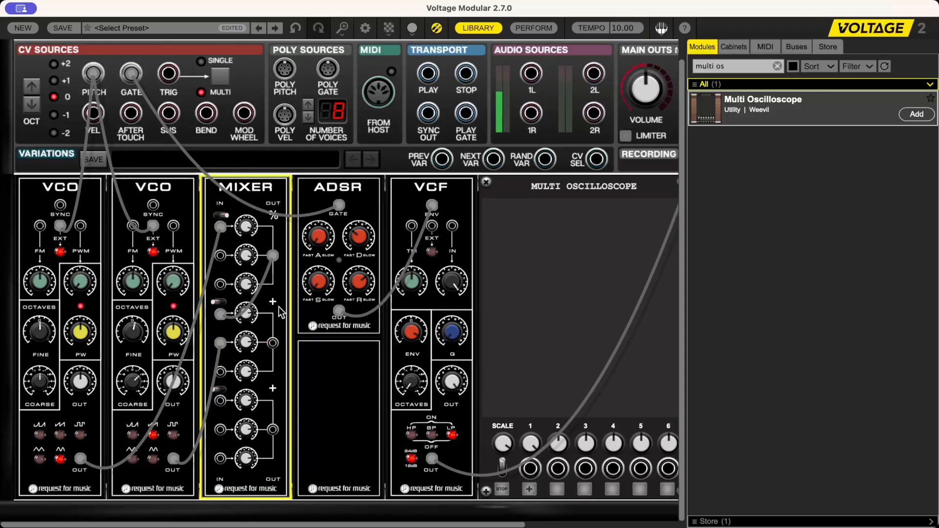
pyautogui.moveTo(273, 343); pyautogui.dragTo(449, 226)
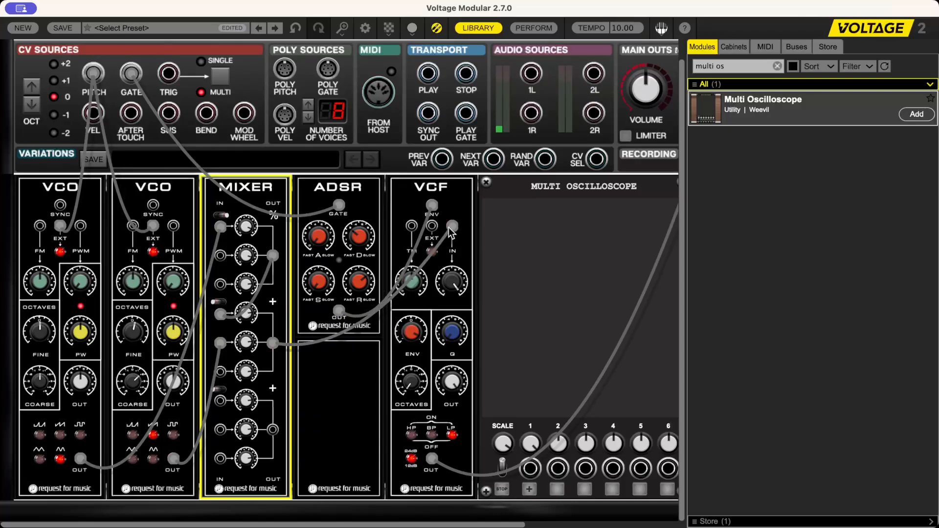
# - Lower the second VCO's COARSE tuning to about -0.04 and trim its FINE tuning slightly
pyautogui.moveTo(463, 293)
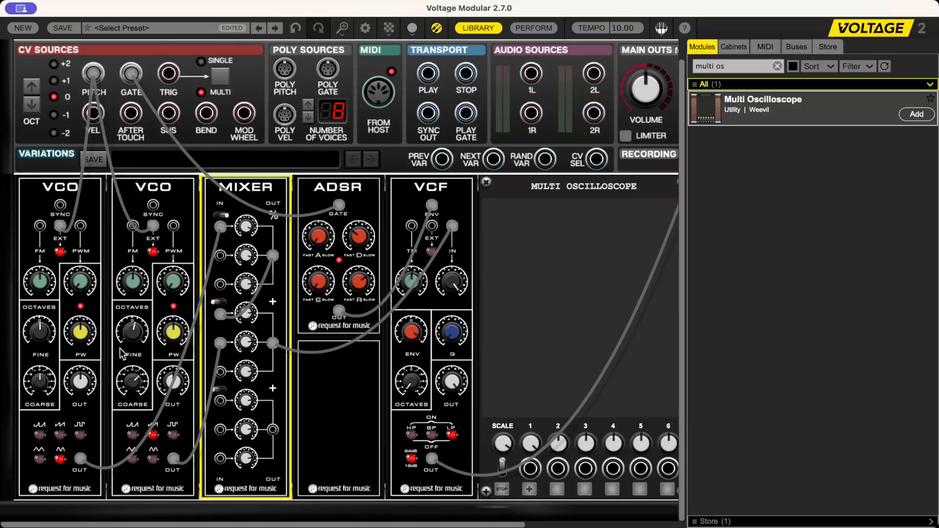
pyautogui.moveTo(141, 386); pyautogui.dragTo(139, 420)
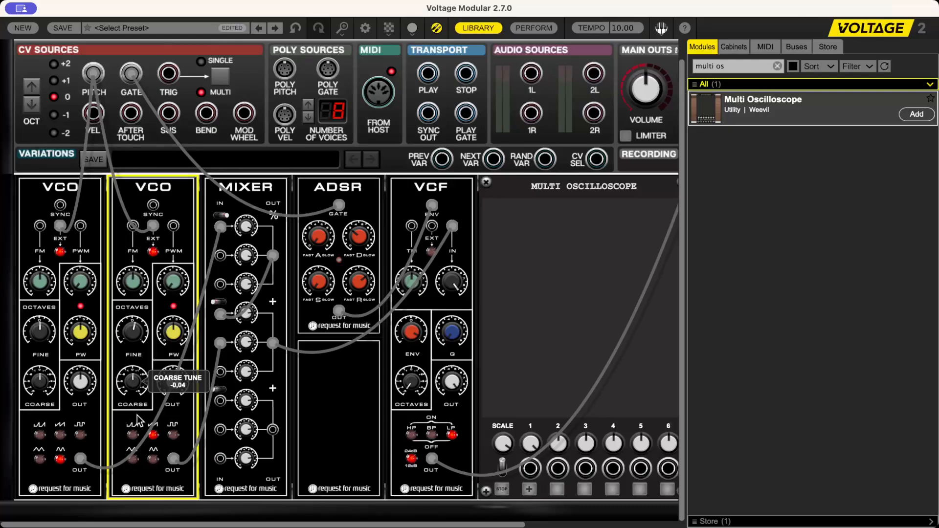
pyautogui.moveTo(134, 338); pyautogui.dragTo(135, 344)
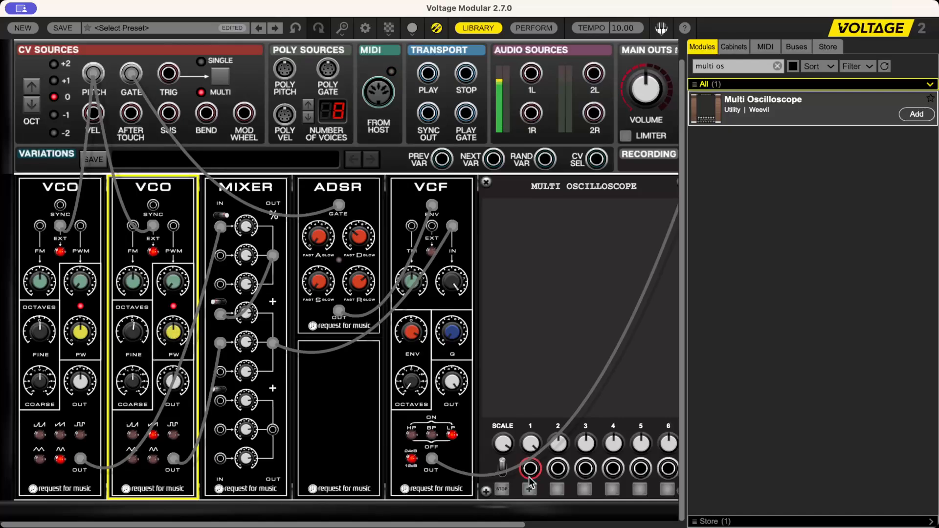
# - Patch the mixer's second output to oscilloscope channel 1 and lower the second VCO's FINE tuning to about -0.37
pyautogui.moveTo(529, 468); pyautogui.dragTo(273, 343)
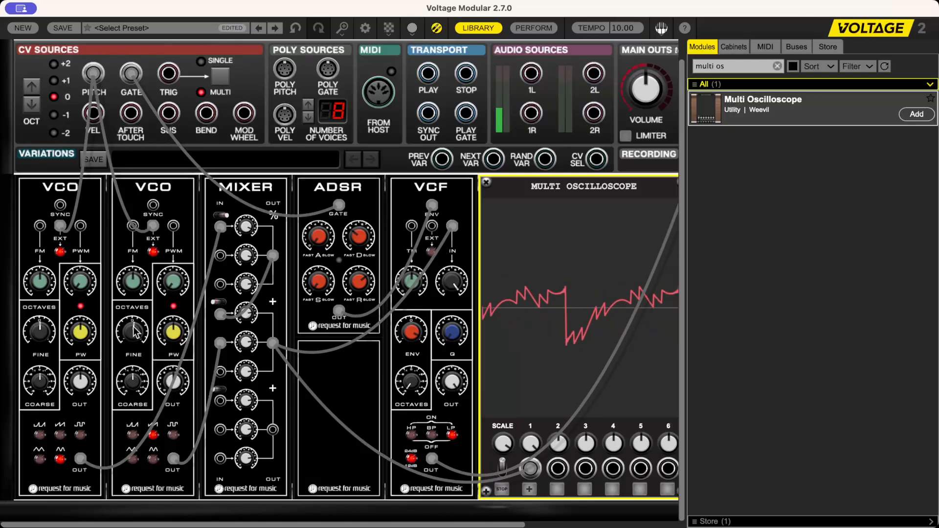
pyautogui.moveTo(136, 333); pyautogui.dragTo(143, 397)
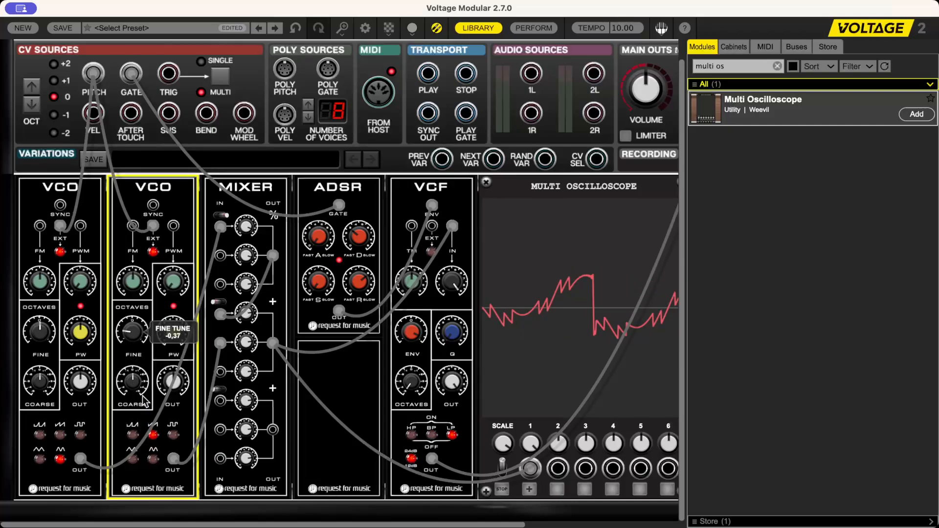
# - Raise the ADSR's sustain level and shorten its release
pyautogui.click(326, 260)
pyautogui.moveTo(321, 282); pyautogui.dragTo(326, 235)
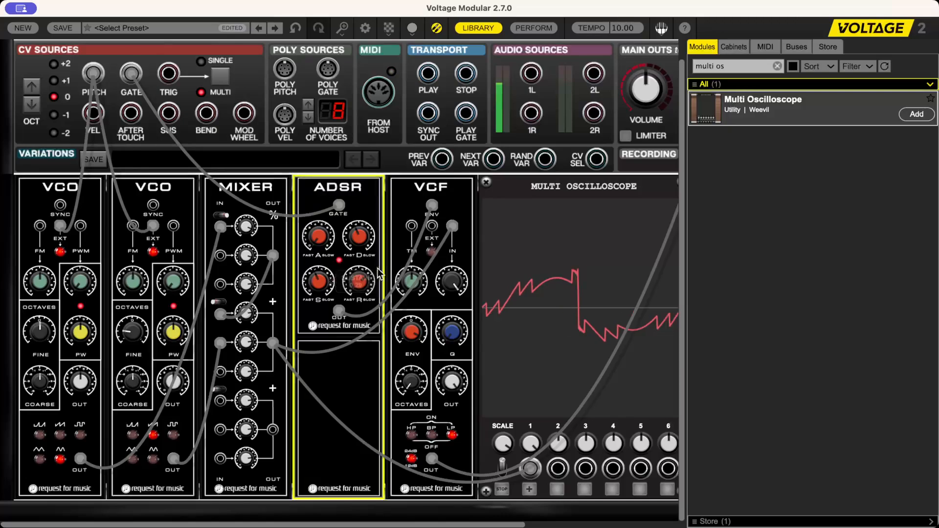
pyautogui.moveTo(363, 285); pyautogui.dragTo(394, 403)
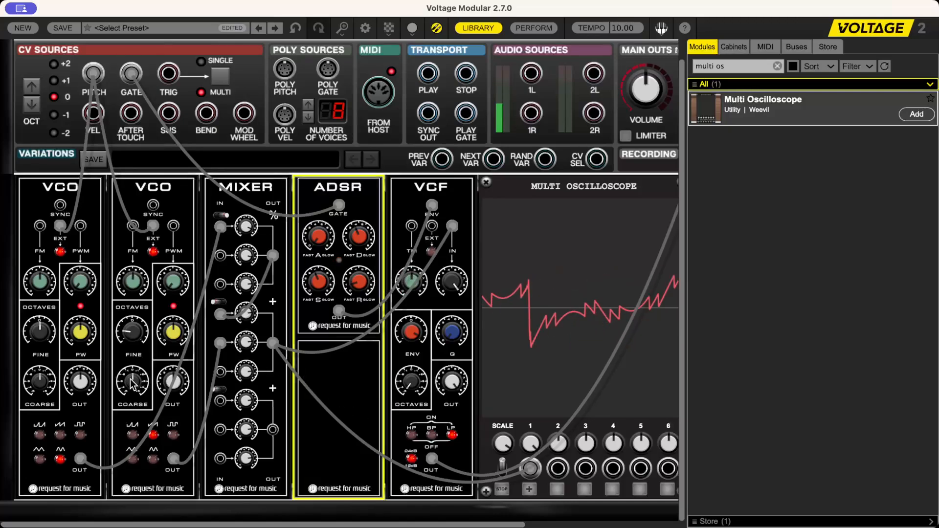
# - Return the second VCO's FINE tuning to centre and lower its COARSE tuning
pyautogui.moveTo(132, 331); pyautogui.dragTo(142, 300)
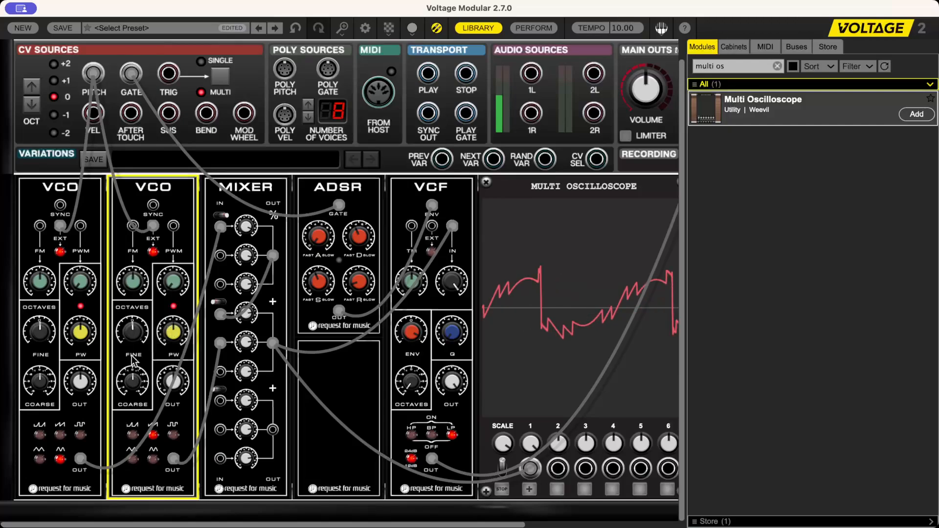
pyautogui.doubleClick(137, 404)
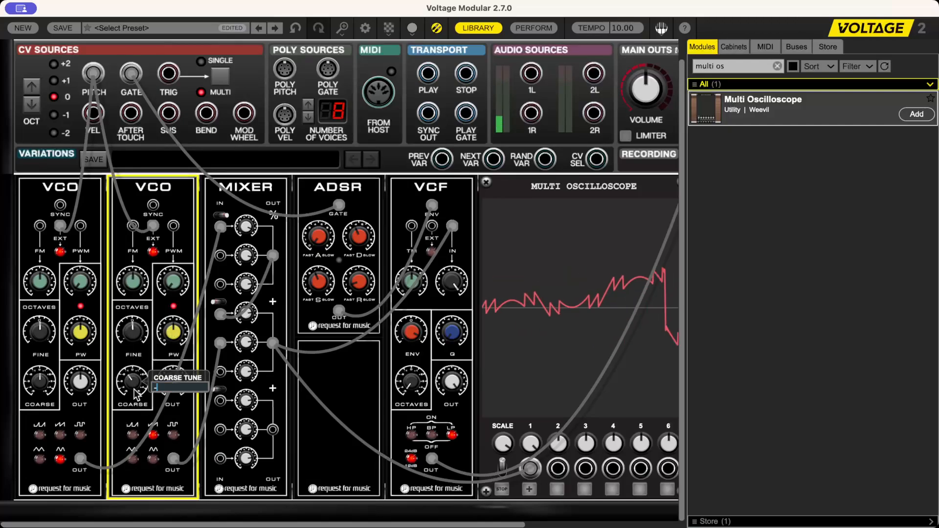
pyautogui.press('Escape')
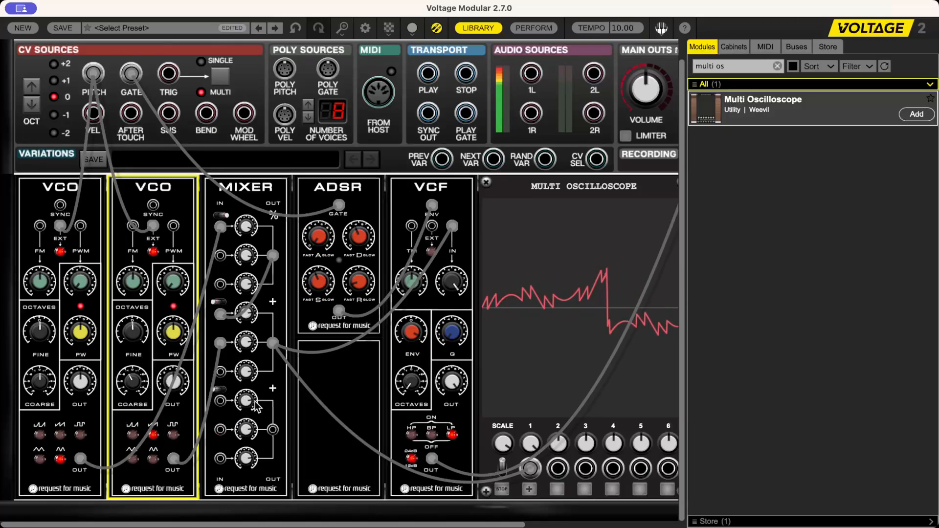
# - Disconnect the mixer's second output from the VCF's IN and oscilloscope channel 1
pyautogui.moveTo(255, 406)
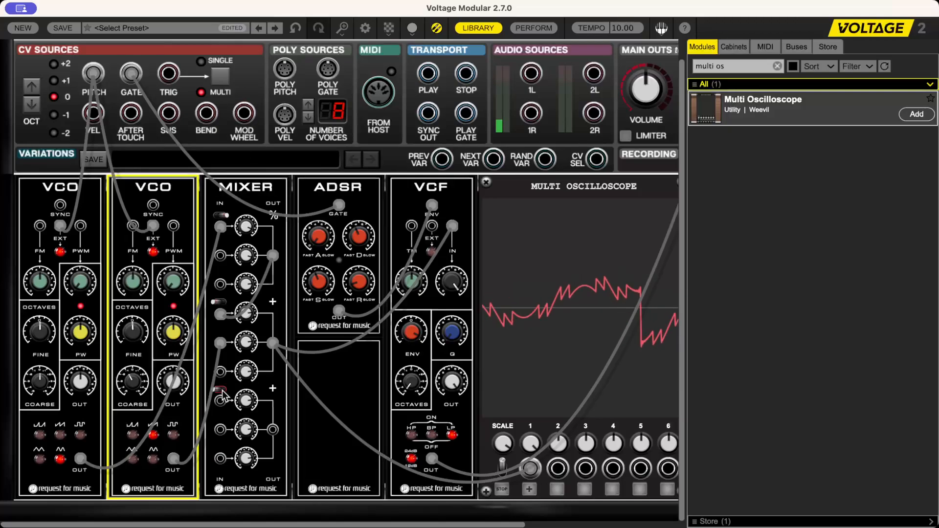
pyautogui.click(272, 346)
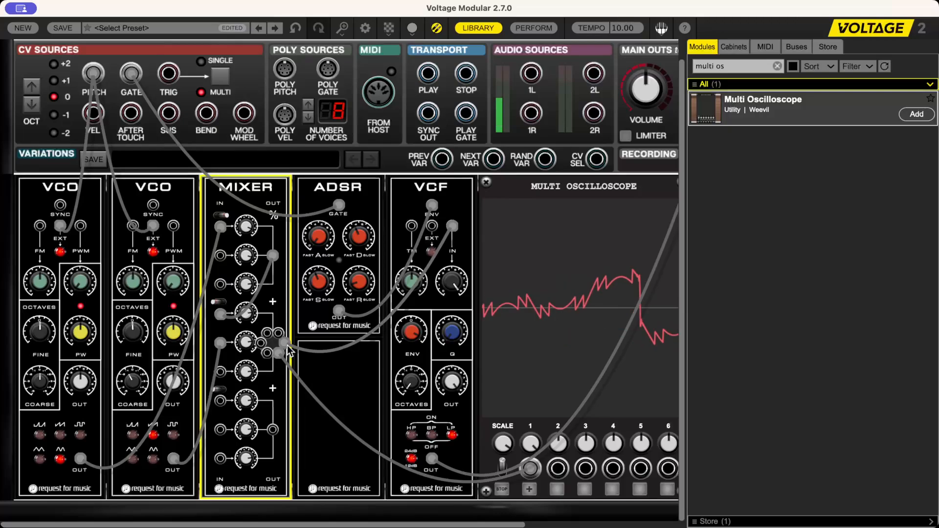
pyautogui.moveTo(274, 344); pyautogui.dragTo(320, 371)
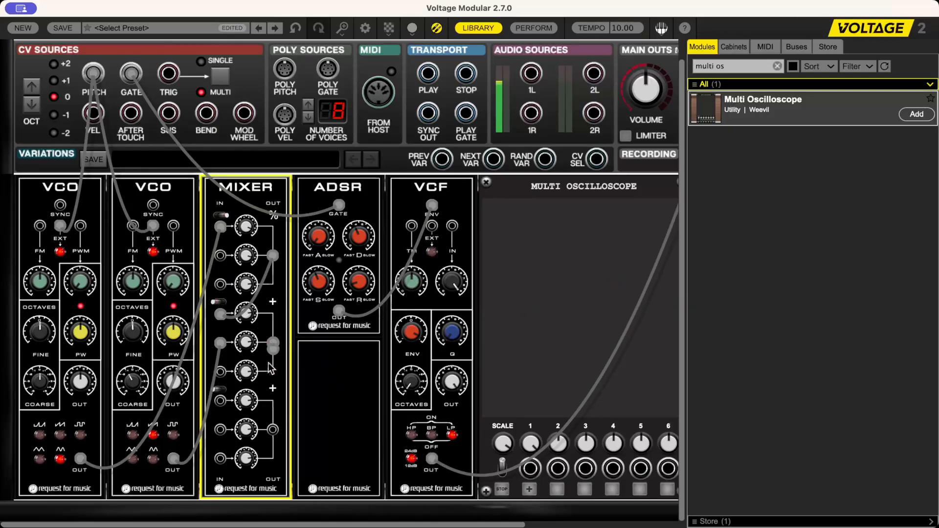
# - Chain the mixer's second output and the MOD WHEEL into the third section in * mode, and route that section's output to the VCF's IN
pyautogui.moveTo(272, 342); pyautogui.dragTo(223, 401)
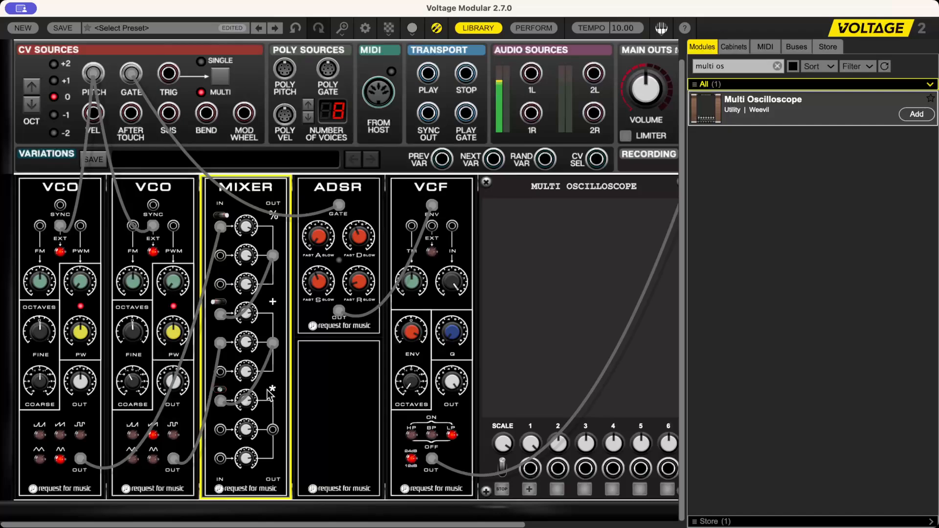
pyautogui.moveTo(220, 429); pyautogui.dragTo(244, 113)
pyautogui.moveTo(272, 430); pyautogui.dragTo(452, 227)
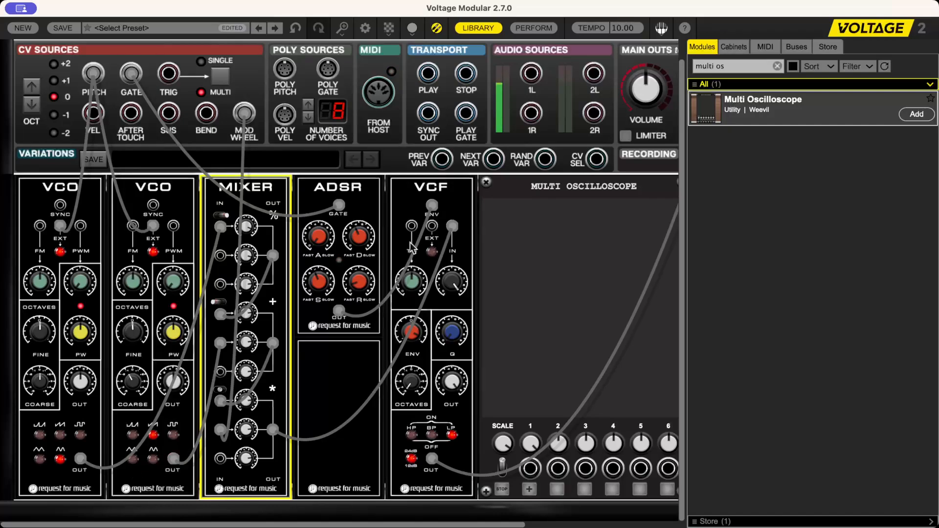
# - Patch the second VCO's output directly into the VCF's IN alongside the mixer signal
pyautogui.click(167, 459)
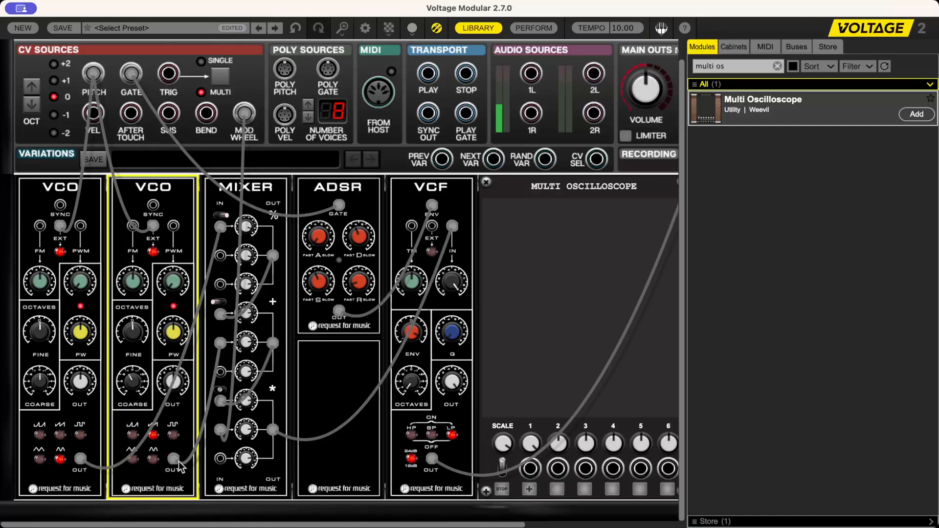
pyautogui.moveTo(180, 462)
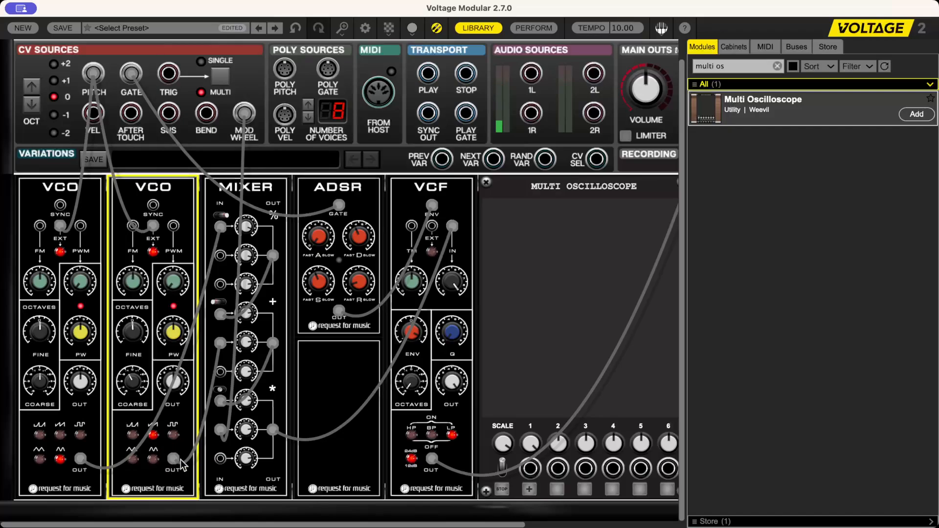
pyautogui.moveTo(184, 462); pyautogui.dragTo(450, 229)
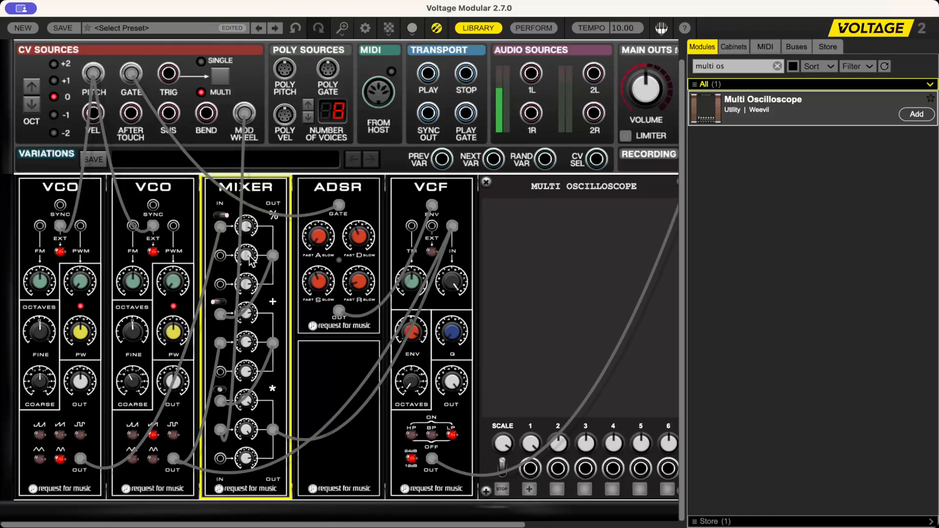
# - Disconnect all of the mixer's cables and move the module in front of the two VCOs
pyautogui.rightClick(272, 194)
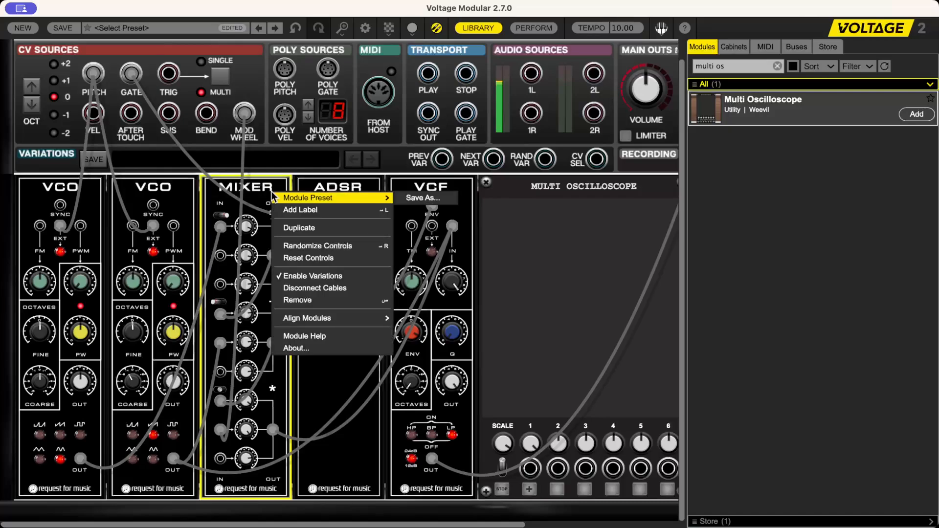
pyautogui.click(327, 288)
pyautogui.moveTo(256, 188); pyautogui.dragTo(73, 191)
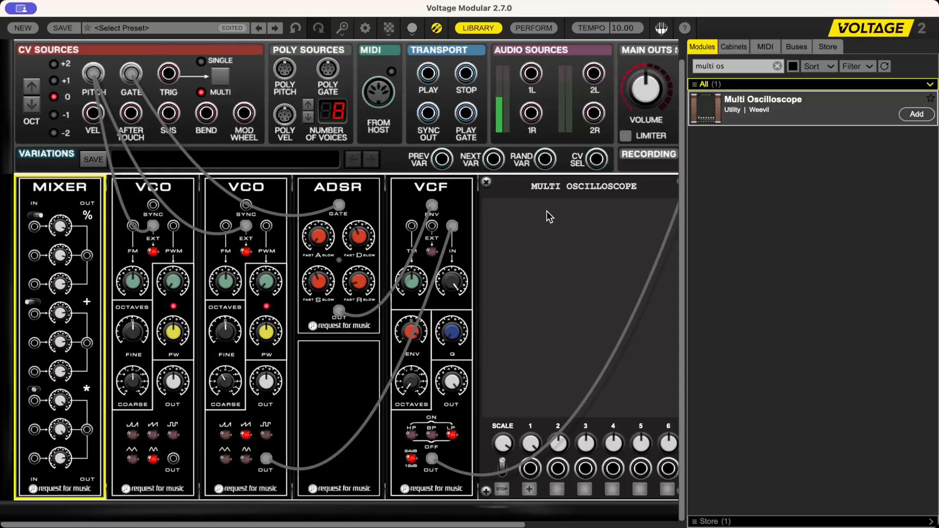
# - Find the F_LFO module in the library and place it in front of the mixer
pyautogui.click(726, 65)
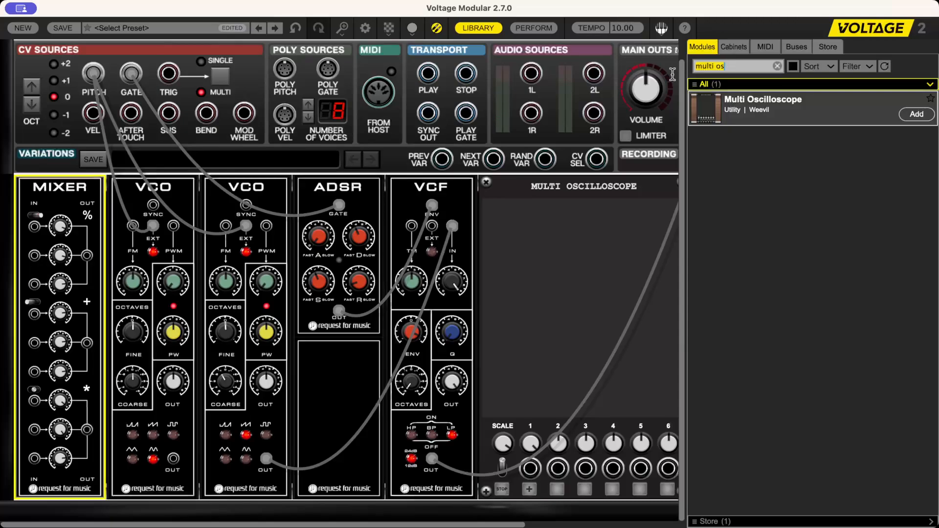
pyautogui.press('BackSpace')
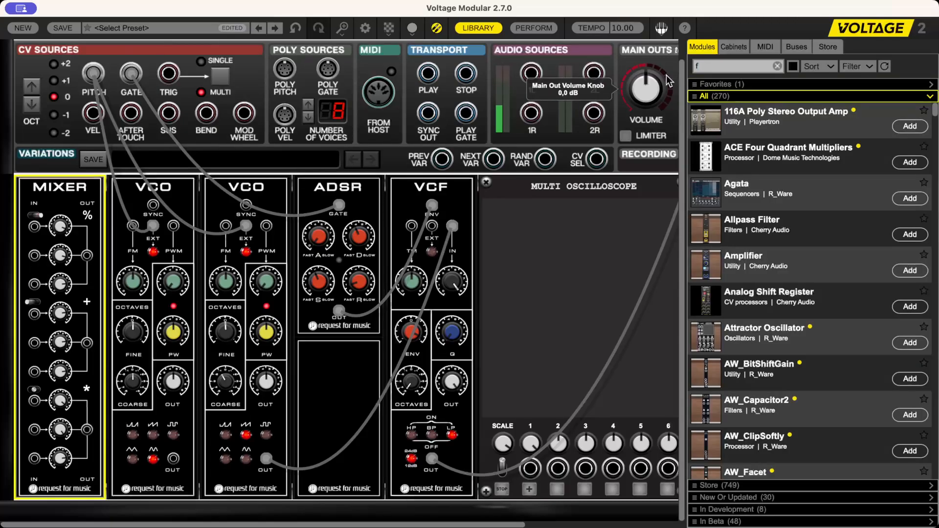
pyautogui.write('f_lf')
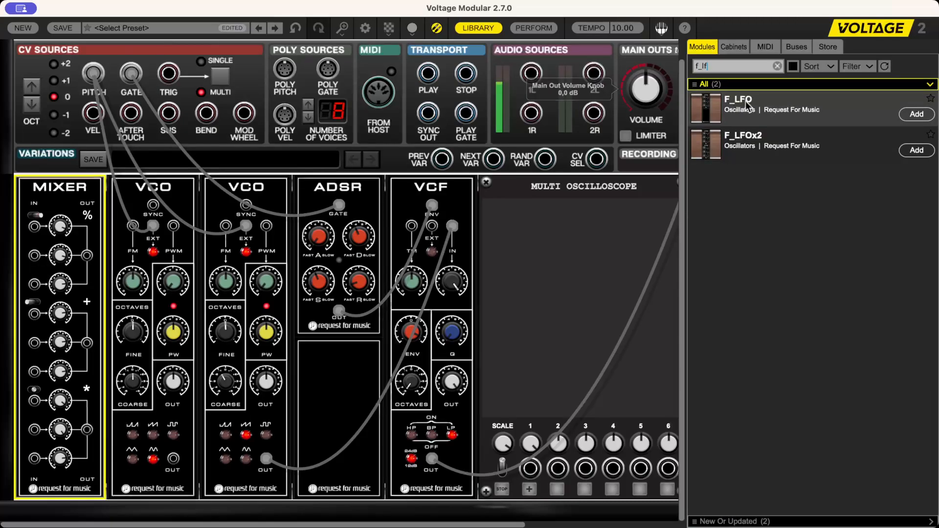
pyautogui.moveTo(700, 106); pyautogui.dragTo(49, 191)
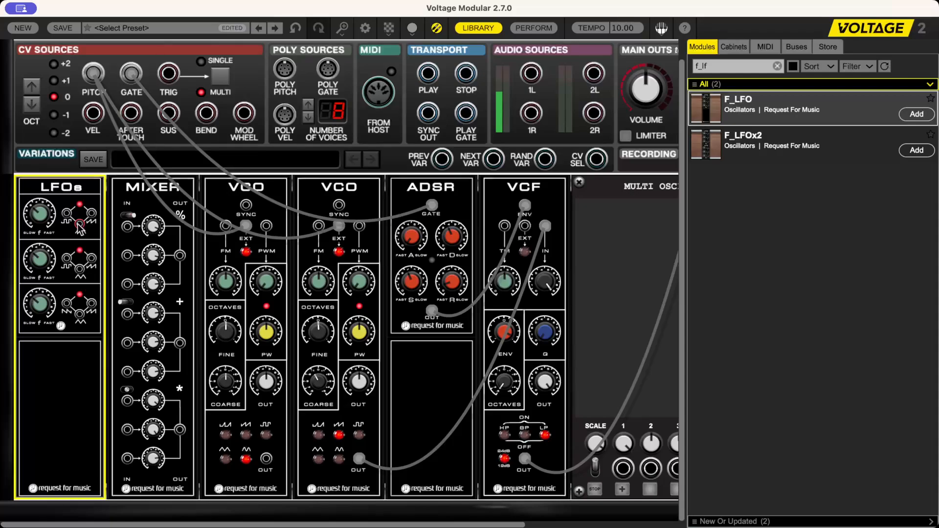
# - Patch LFO 1's triangle output and the MOD WHEEL into the mixer's first section and set that section to * mode
pyautogui.moveTo(79, 223); pyautogui.dragTo(128, 226)
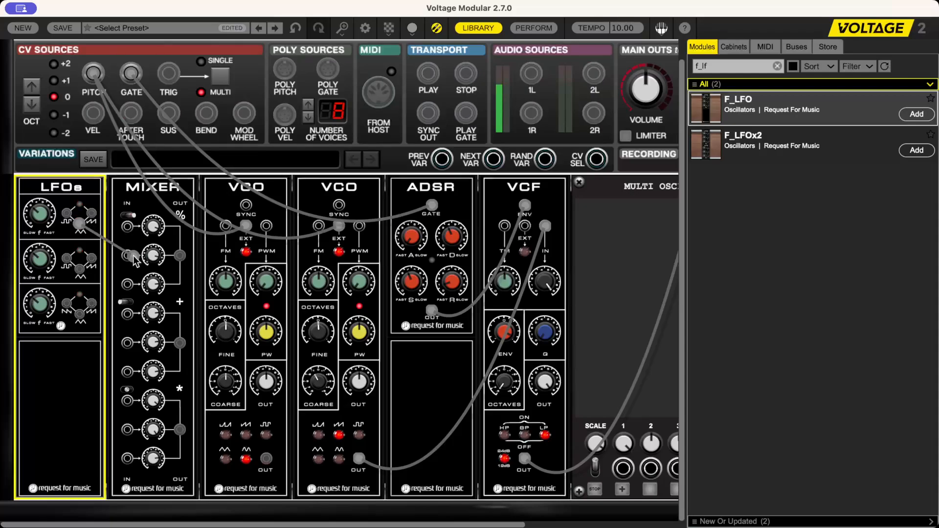
pyautogui.click(131, 216)
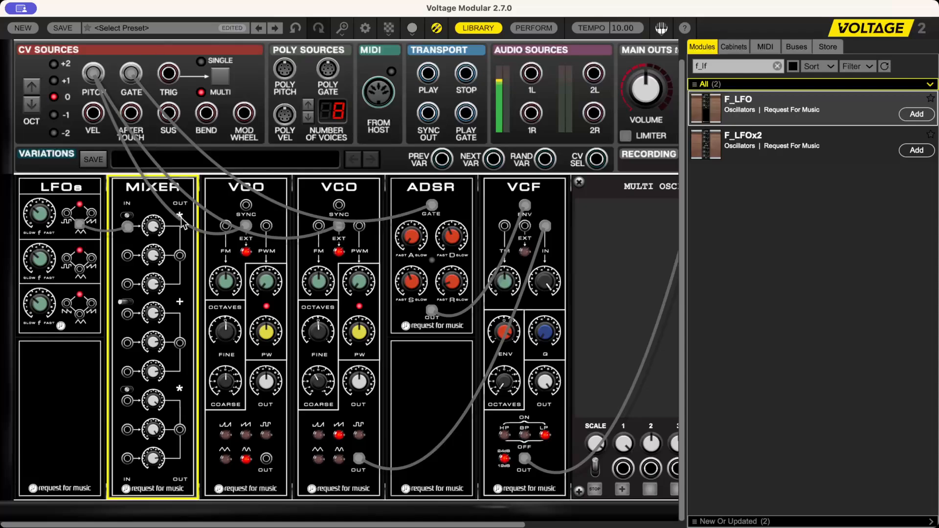
pyautogui.moveTo(127, 255); pyautogui.dragTo(246, 125)
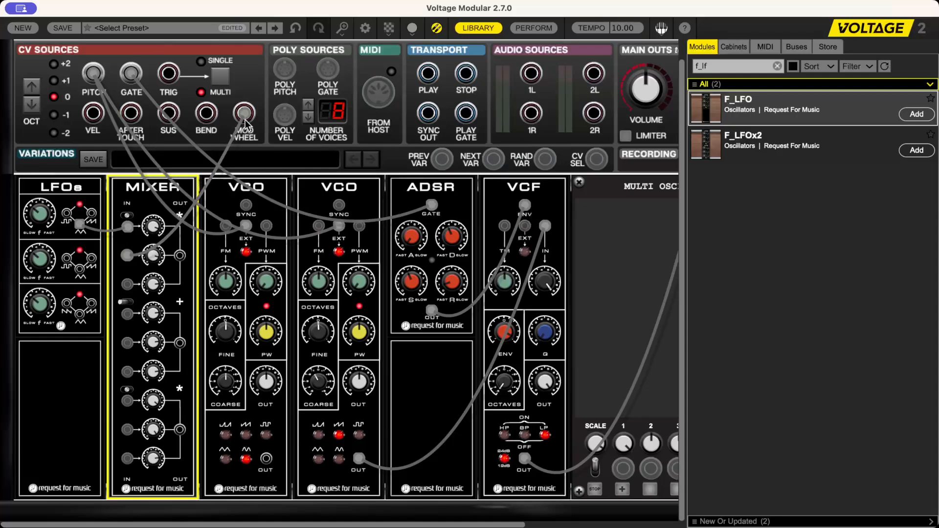
# - Route the mixer's first output to the first VCO's FM input and raise its FM amount
pyautogui.moveTo(180, 254); pyautogui.dragTo(226, 234)
pyautogui.click(227, 291)
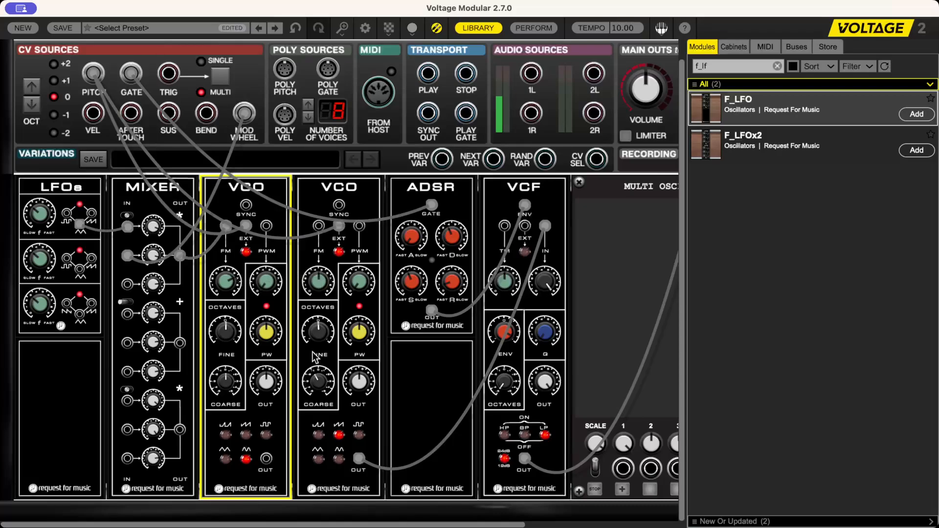
# - Delete the second VCO and patch the remaining VCO's output into the VCF's IN
pyautogui.click(361, 189)
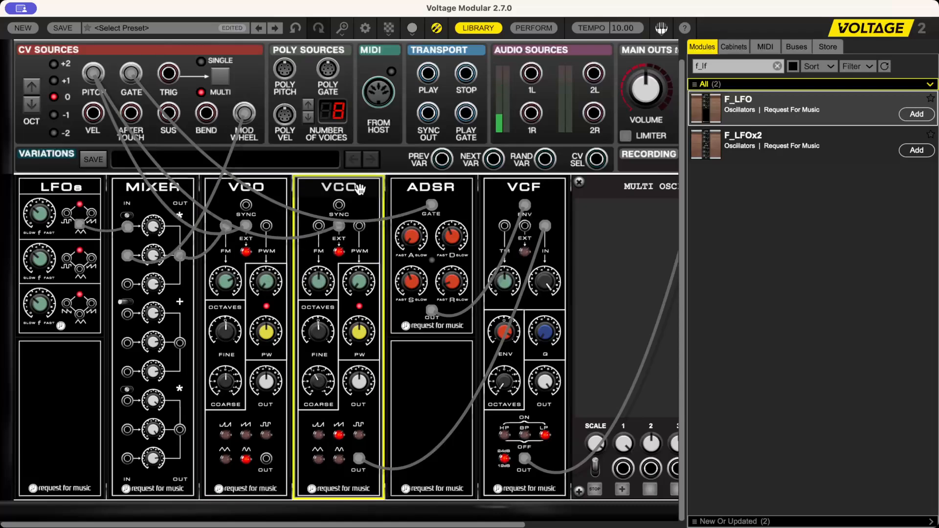
pyautogui.press('Delete')
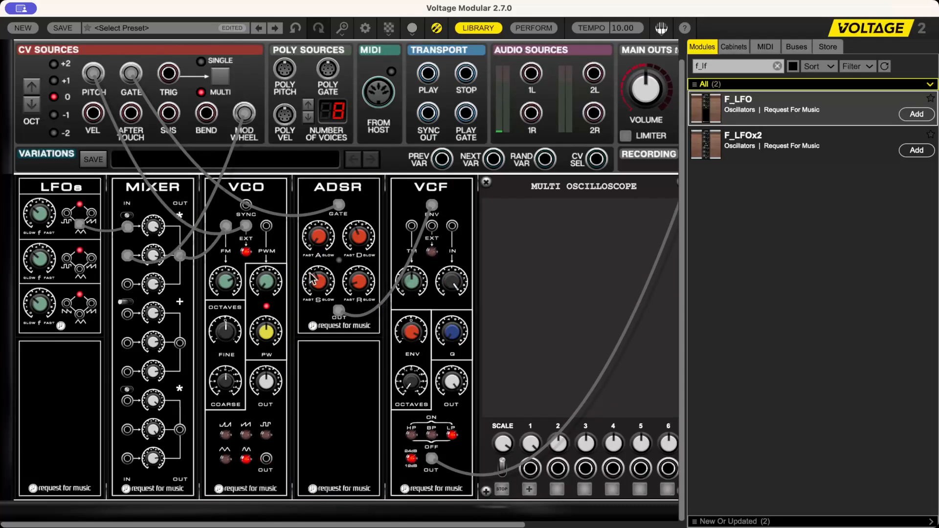
pyautogui.moveTo(266, 459); pyautogui.dragTo(452, 226)
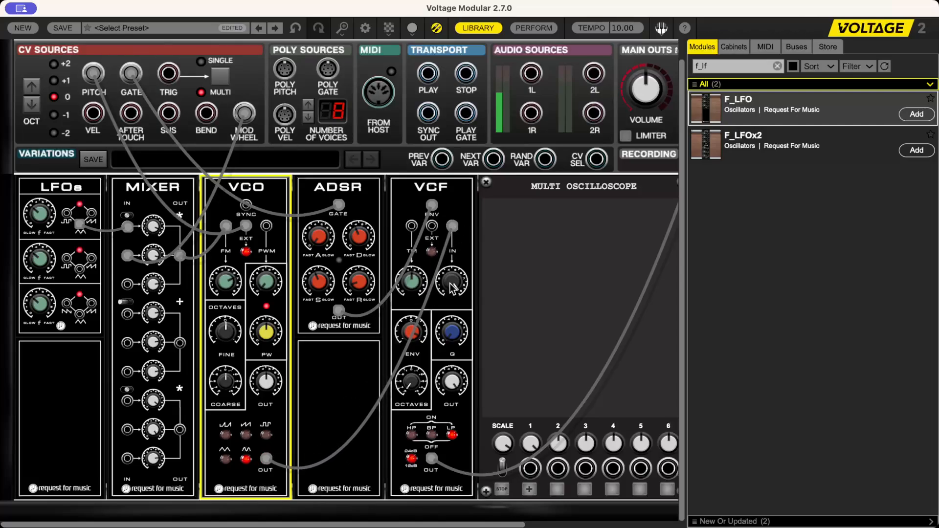
pyautogui.moveTo(453, 289)
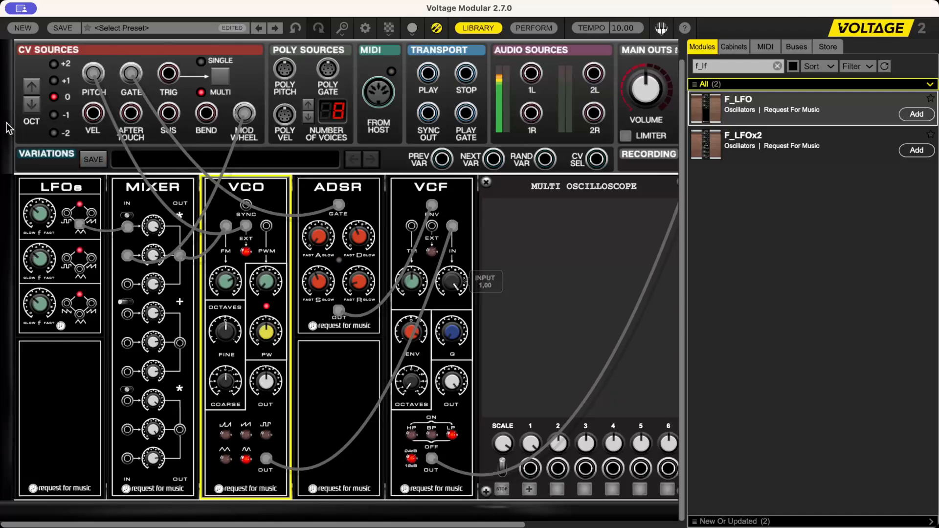
# - Set LFO 1's speed to about 6.20, trim the VCO's FM amount and switch the VCO to its square waveform
pyautogui.moveTo(47, 209); pyautogui.dragTo(72, 142)
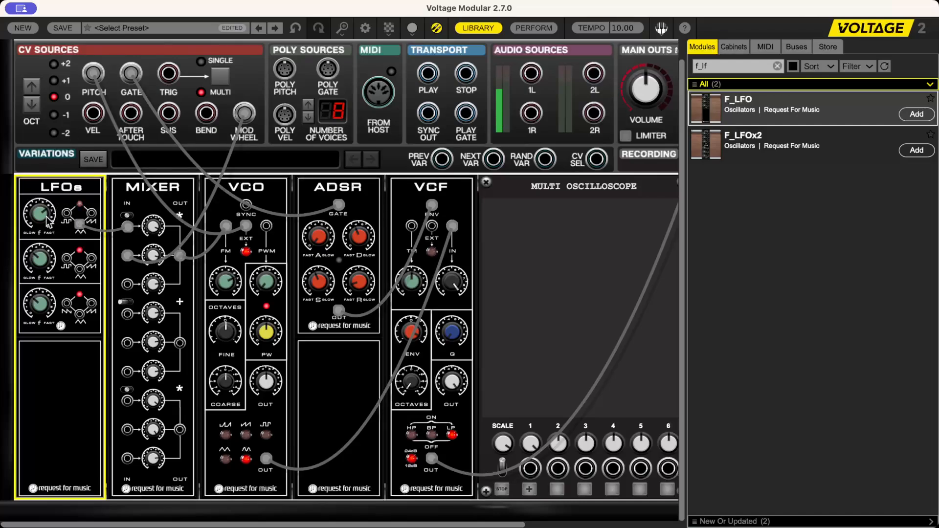
pyautogui.moveTo(48, 221)
pyautogui.moveTo(159, 255)
pyautogui.click(223, 284)
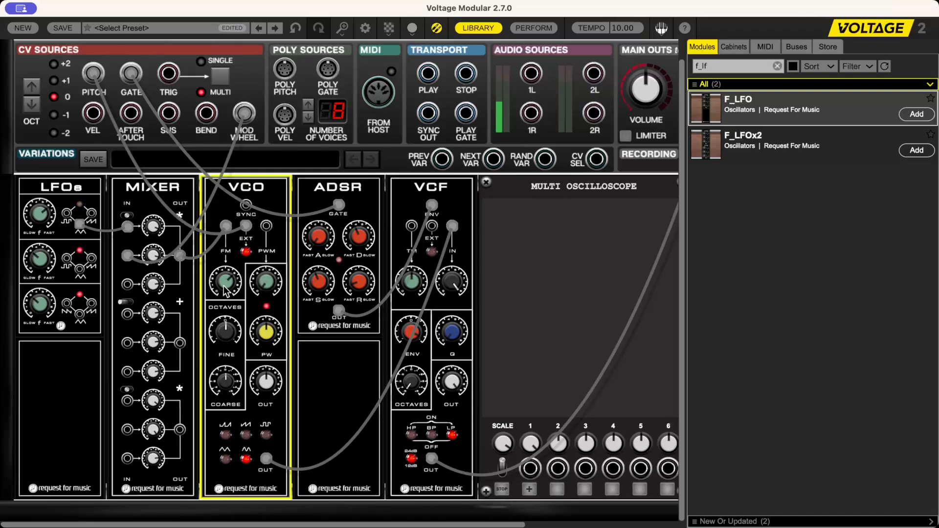
pyautogui.moveTo(223, 288); pyautogui.dragTo(223, 292)
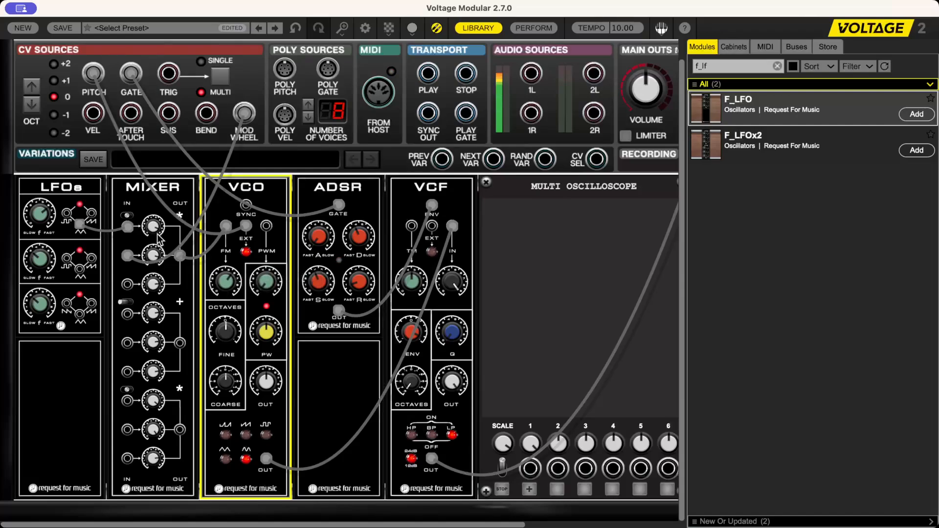
pyautogui.moveTo(46, 220); pyautogui.dragTo(47, 215)
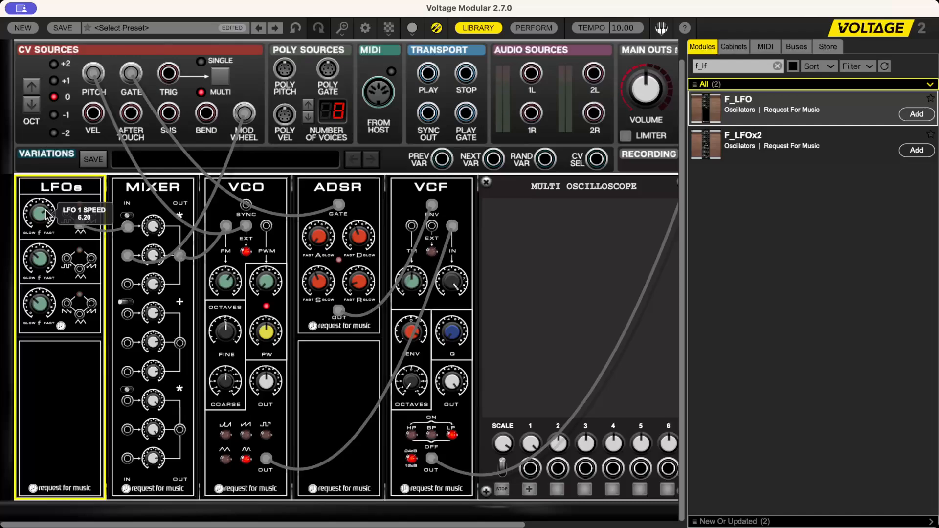
pyautogui.click(228, 283)
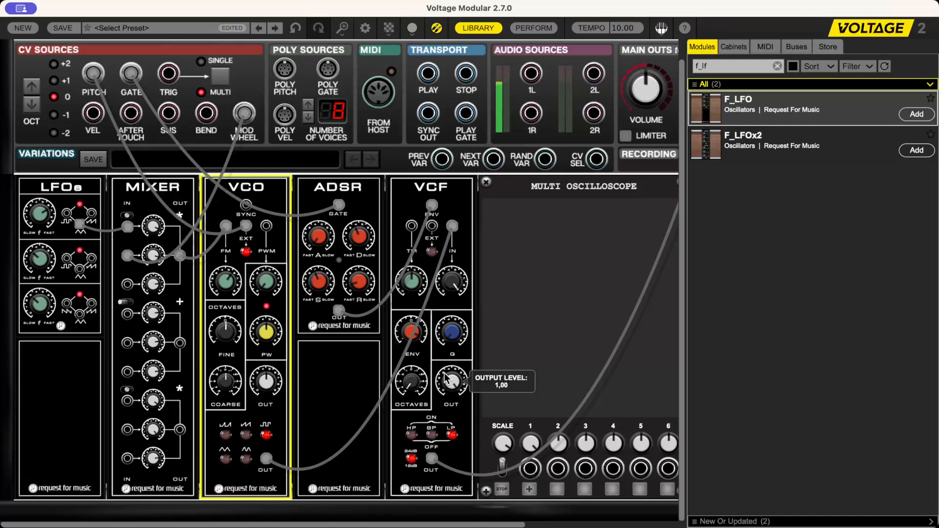
# - Patch the mixer's first output to the VCF, moving the cable from its EXT input to its FM input
pyautogui.click(414, 334)
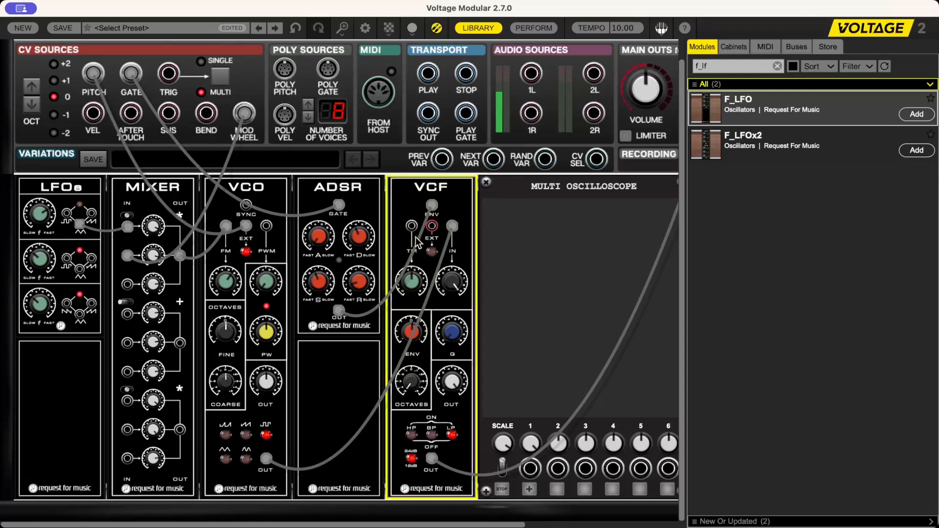
pyautogui.moveTo(411, 225); pyautogui.dragTo(186, 258)
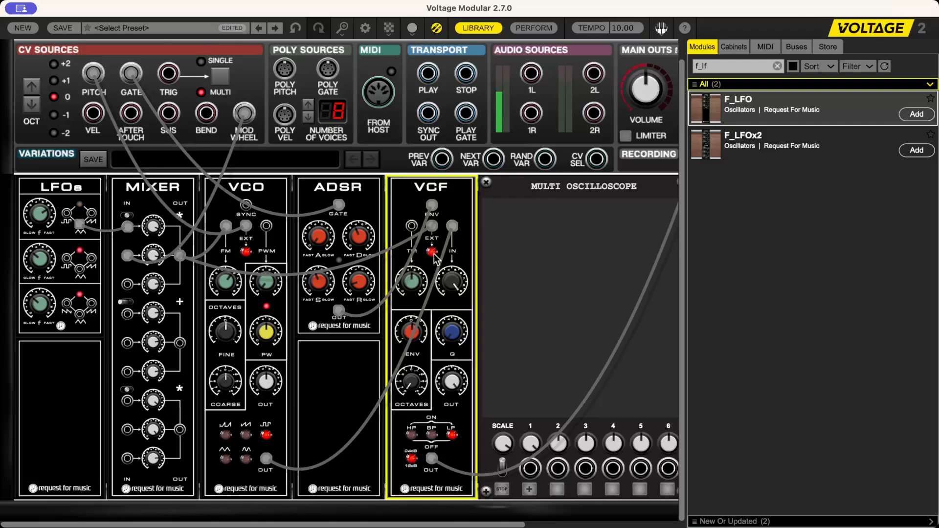
pyautogui.moveTo(217, 288)
pyautogui.moveTo(431, 226); pyautogui.dragTo(411, 226)
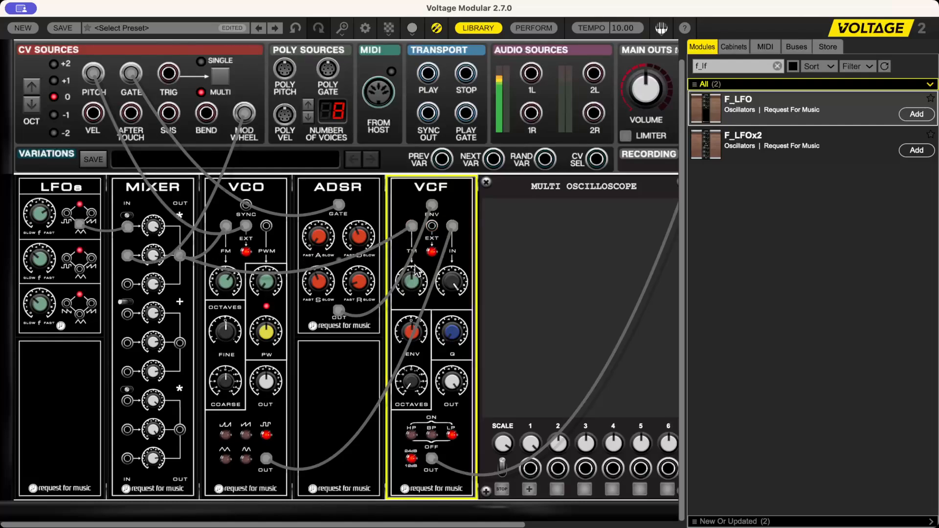
# - Set the VCF's envelope amount to about 0.02 and adjust the ADSR's decay
pyautogui.moveTo(416, 280)
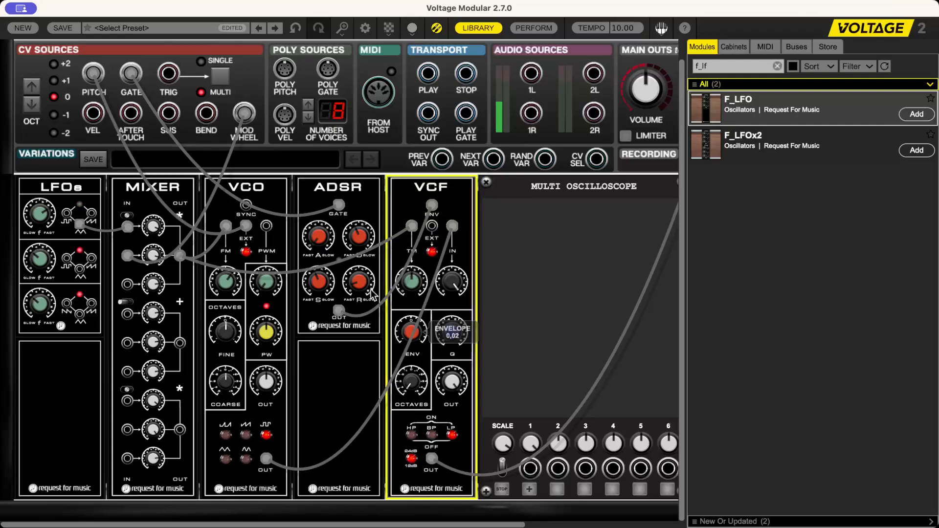
pyautogui.click(360, 240)
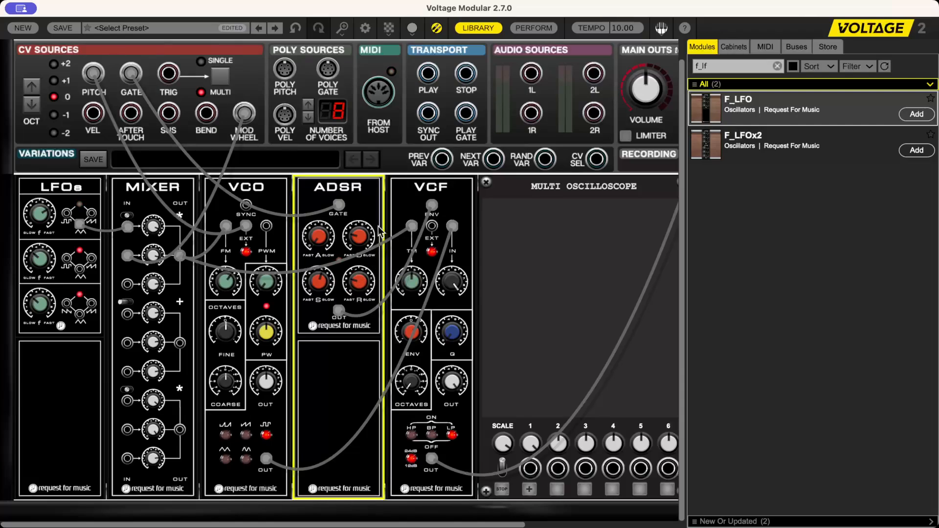
# - Fine-tune the VCF's ENV and FM amounts along with the mixer's first level
pyautogui.click(415, 329)
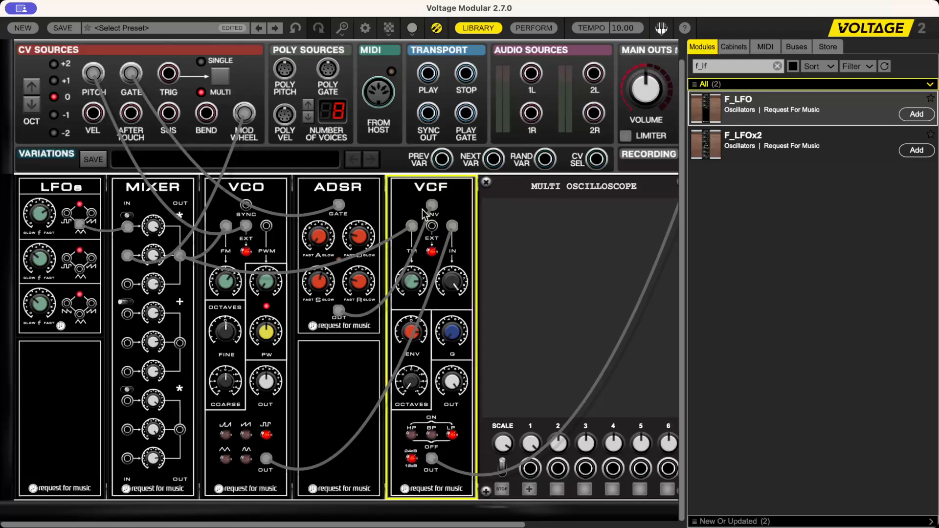
pyautogui.click(154, 225)
pyautogui.click(406, 284)
# - Delete the LFOs module and place a duplicate of the VCO directly beside the original
pyautogui.click(79, 187)
pyautogui.press('Delete')
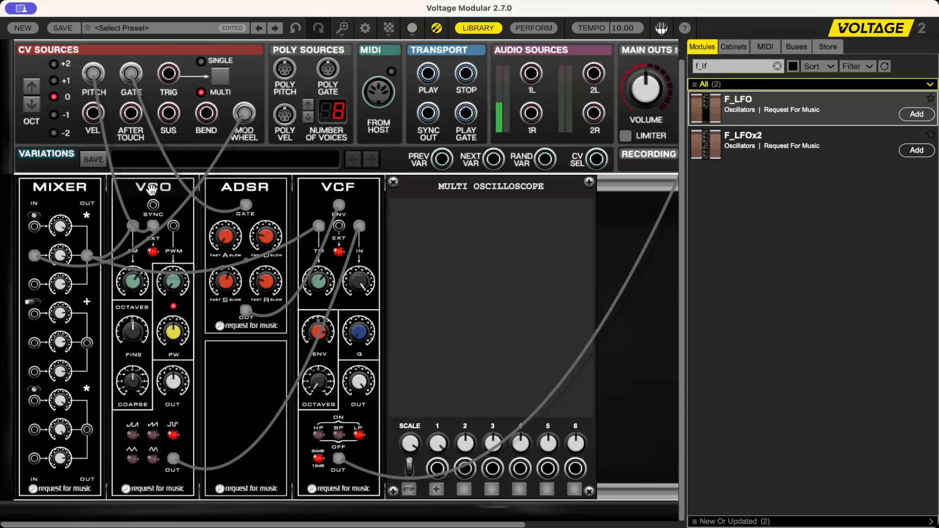
pyautogui.moveTo(152, 189); pyautogui.dragTo(250, 187)
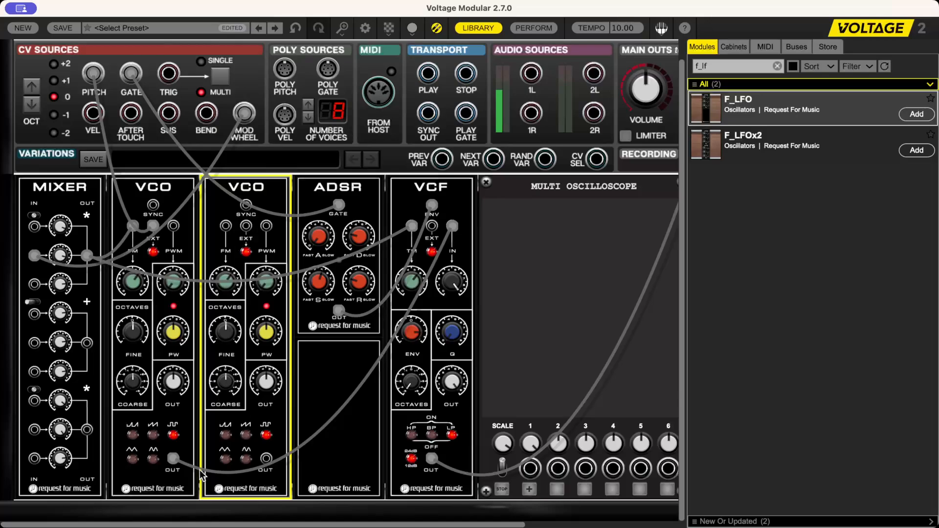
# - Patch the second VCO's output into the VCF's IN and lower the VCF's input level
pyautogui.moveTo(224, 331)
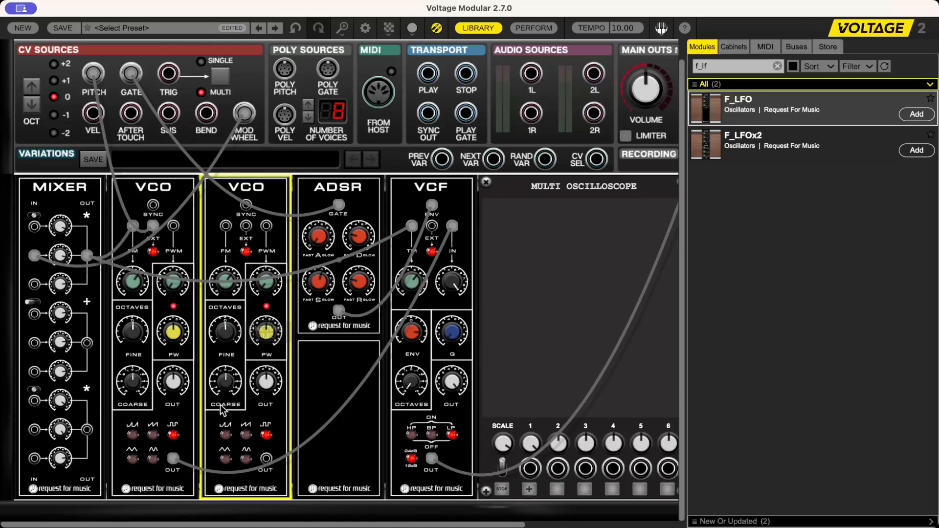
pyautogui.moveTo(266, 458); pyautogui.dragTo(454, 226)
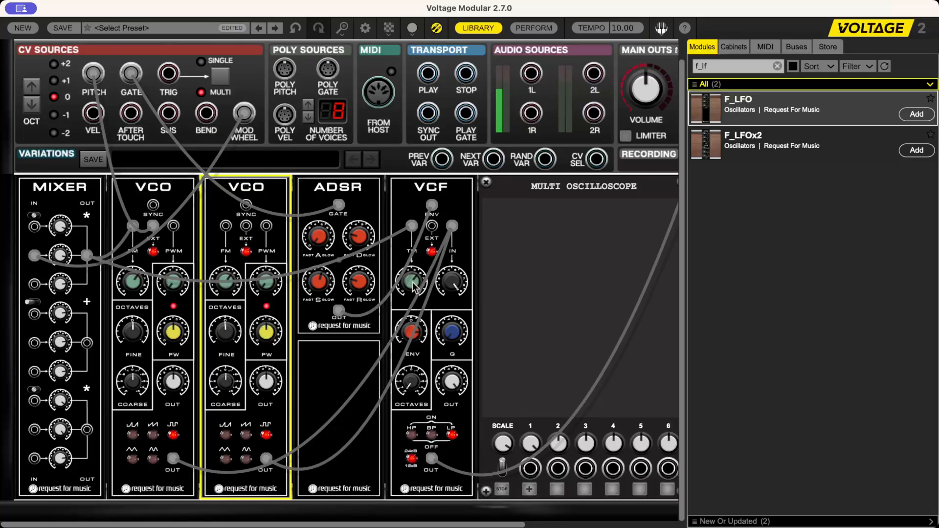
pyautogui.click(436, 293)
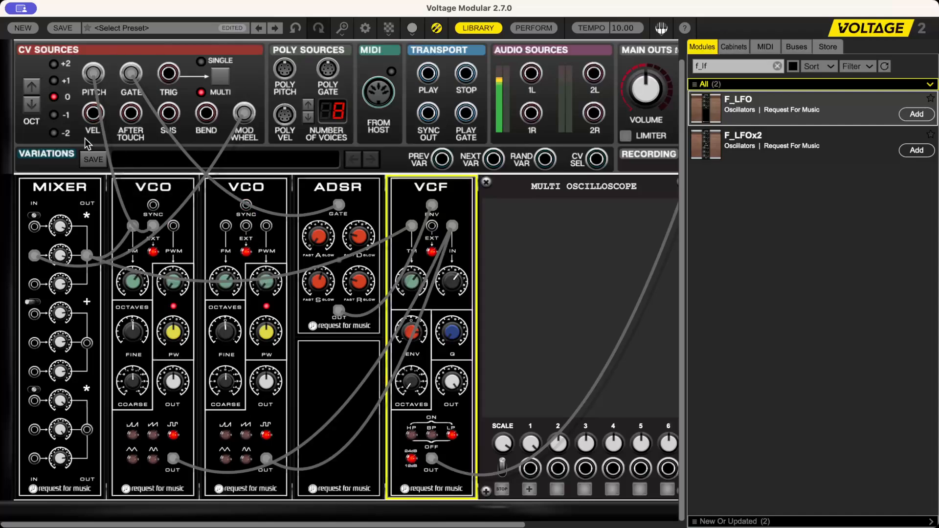
# - Switch the mixer's first section to + mode, sweep LEVEL 1A down to -2 and set it to 1
pyautogui.click(32, 215)
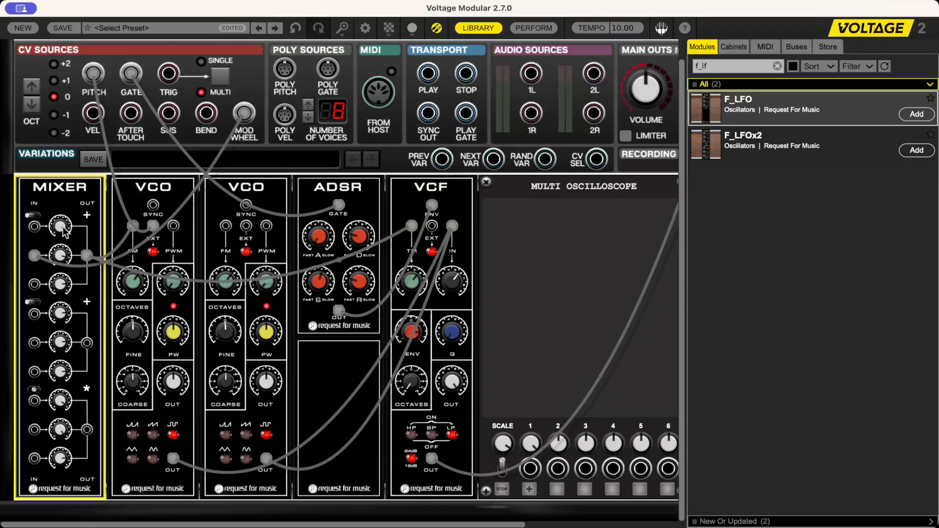
pyautogui.moveTo(68, 236)
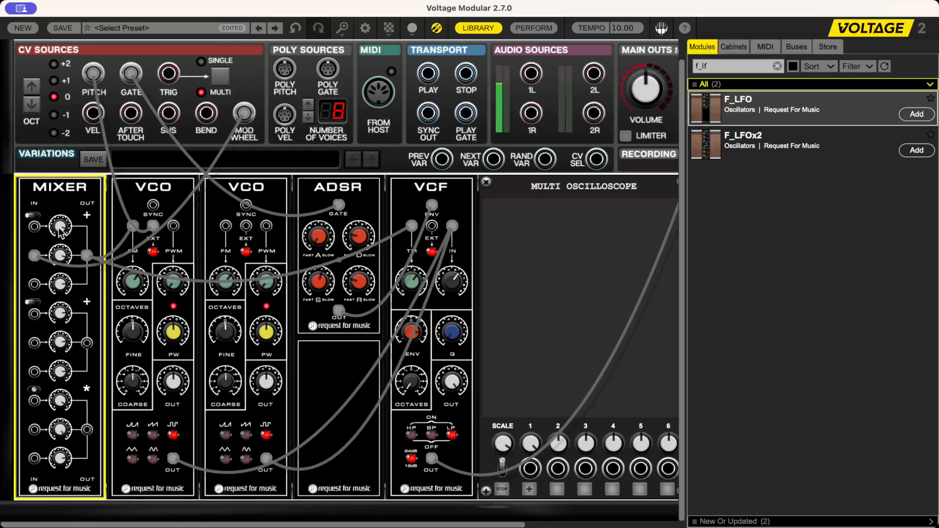
pyautogui.moveTo(61, 231); pyautogui.dragTo(108, 503)
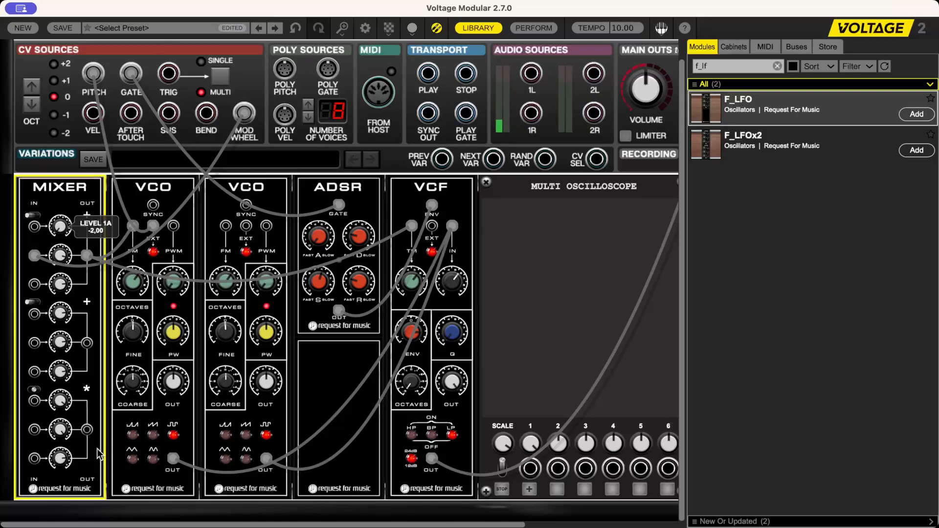
pyautogui.moveTo(100, 454); pyautogui.dragTo(67, 311)
pyautogui.doubleClick(63, 227)
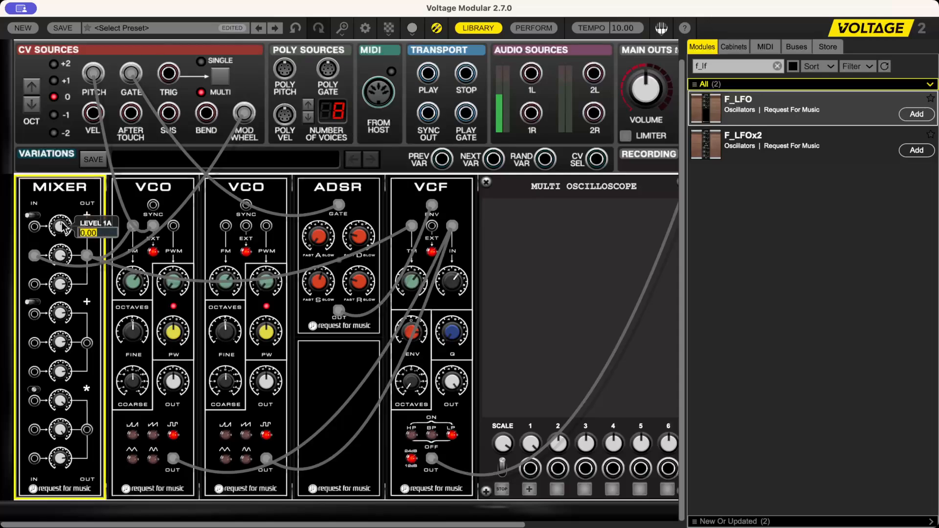
pyautogui.write('1')
pyautogui.press('Return')
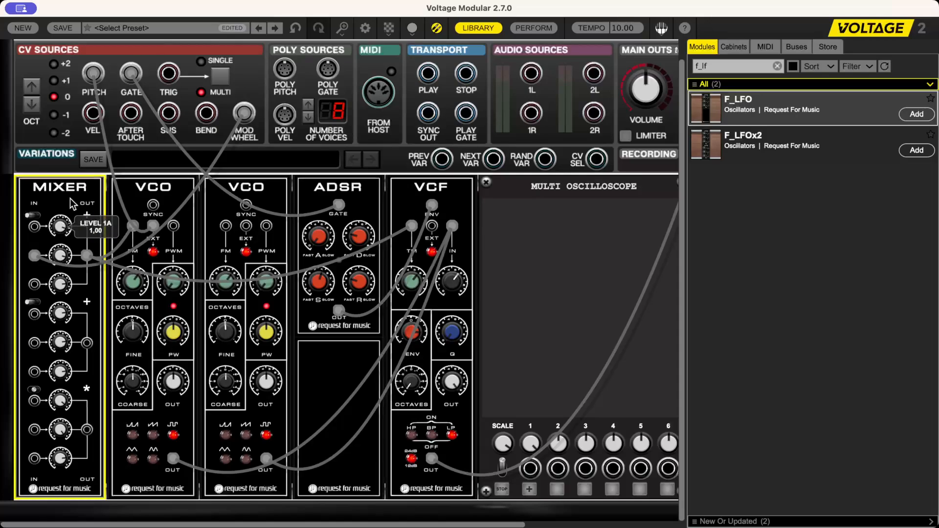
# - Route PITCH through the mixer's first section to the second VCO's EXT input, removing the old mod-wheel and output cables
pyautogui.moveTo(34, 225); pyautogui.dragTo(92, 73)
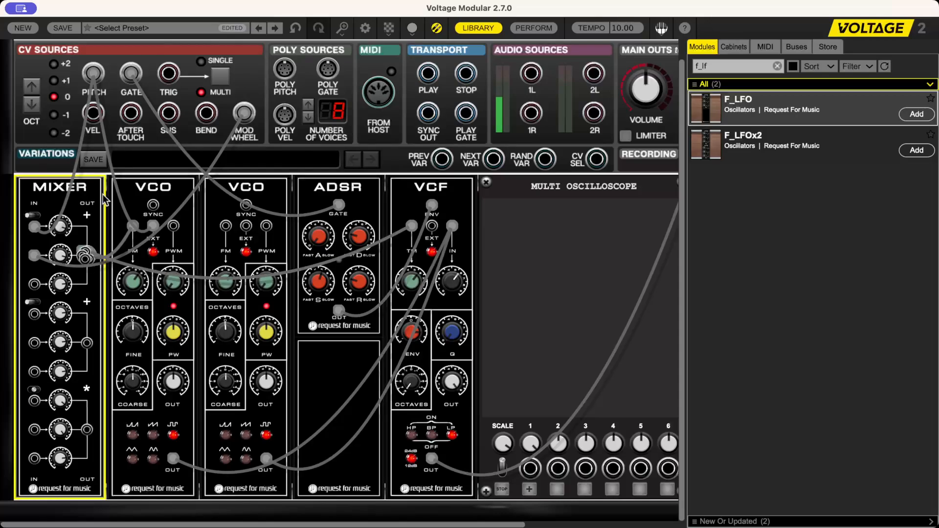
pyautogui.moveTo(86, 255)
pyautogui.mouseDown()
pyautogui.moveTo(97, 232)
pyautogui.moveTo(93, 243)
pyautogui.mouseUp()
pyautogui.moveTo(34, 256); pyautogui.dragTo(200, 177)
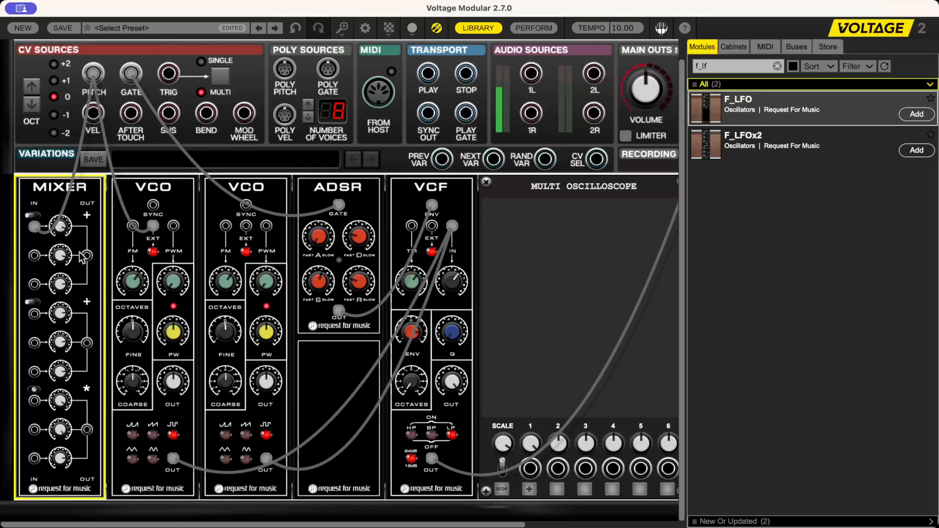
pyautogui.click(246, 227)
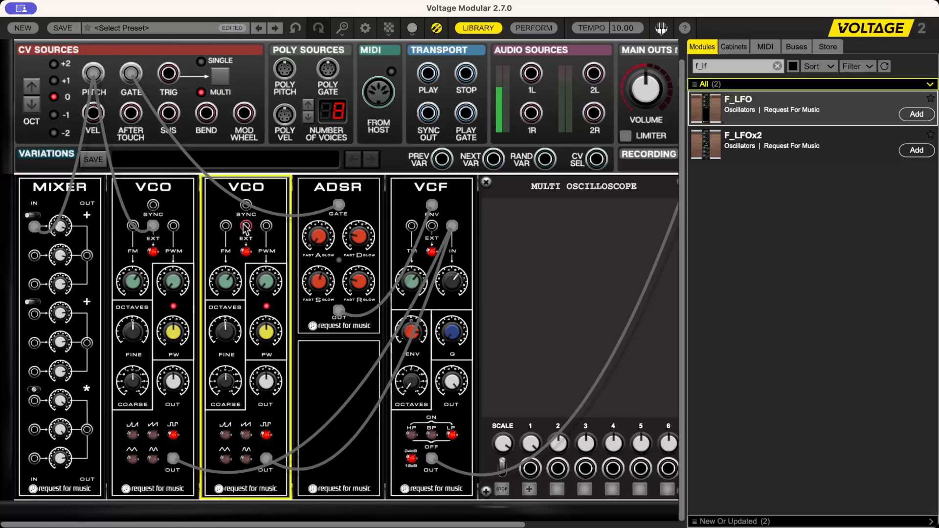
pyautogui.moveTo(246, 228); pyautogui.dragTo(87, 255)
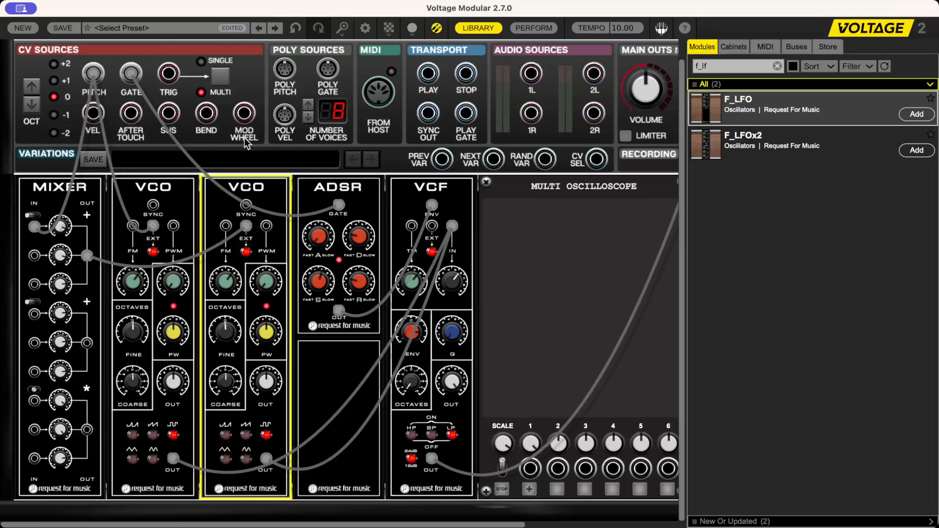
# - Adjust the ADSR's sustain and release
pyautogui.click(326, 288)
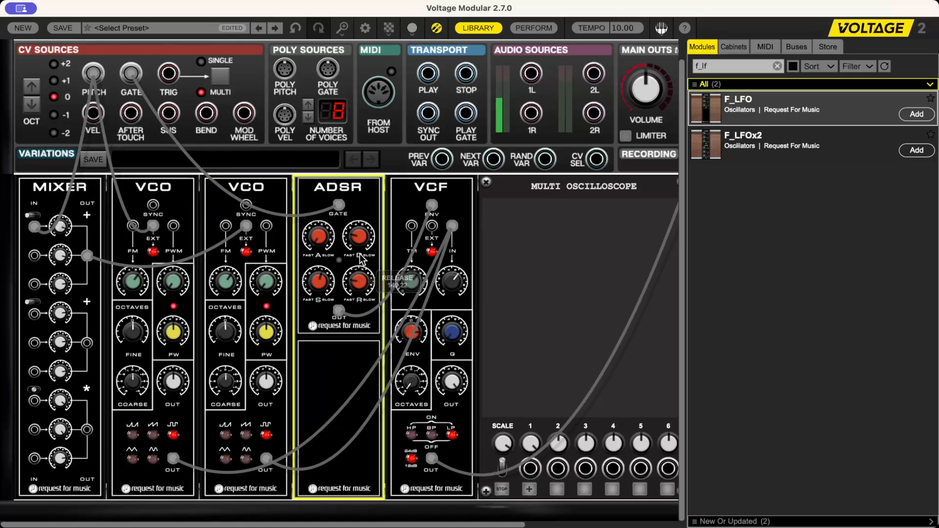
pyautogui.moveTo(327, 272)
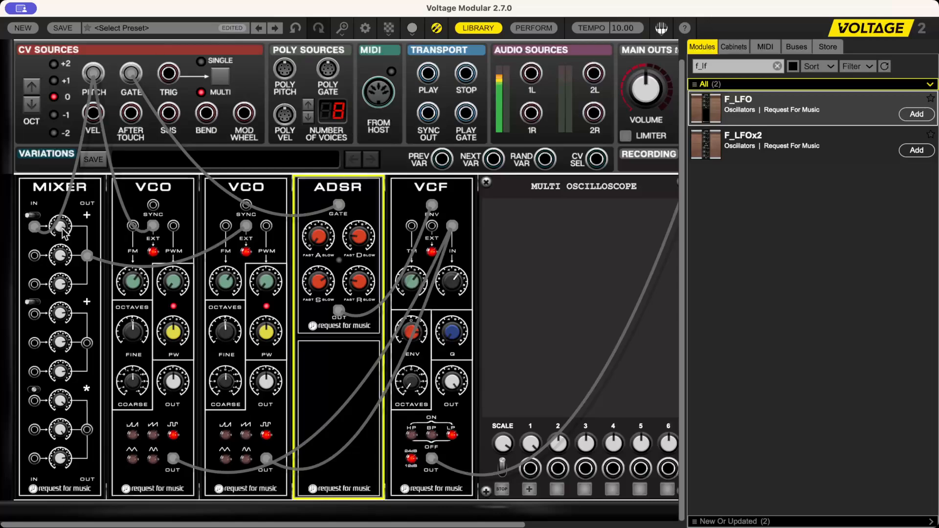
# - Set the mixer's LEVEL 1A to 0.5 to halve the pitch tracking of the second VCO
pyautogui.moveTo(63, 233)
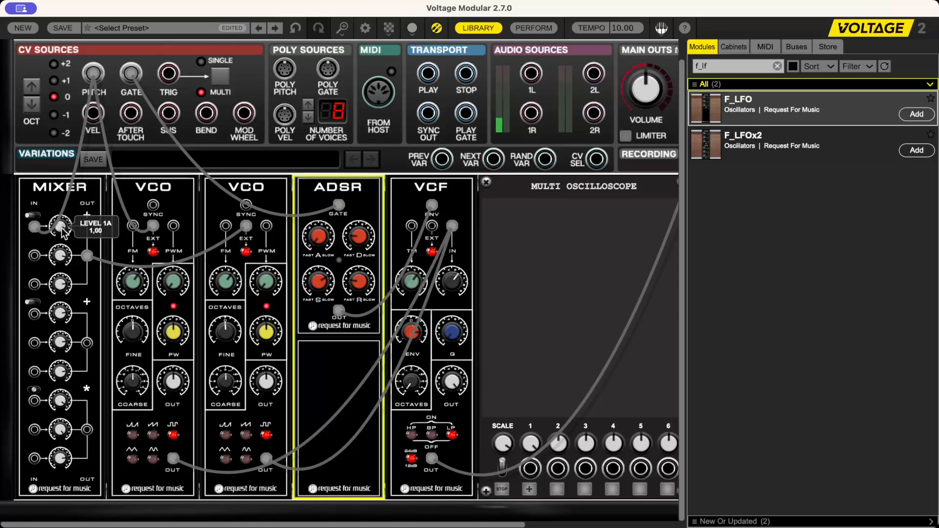
pyautogui.doubleClick(63, 232)
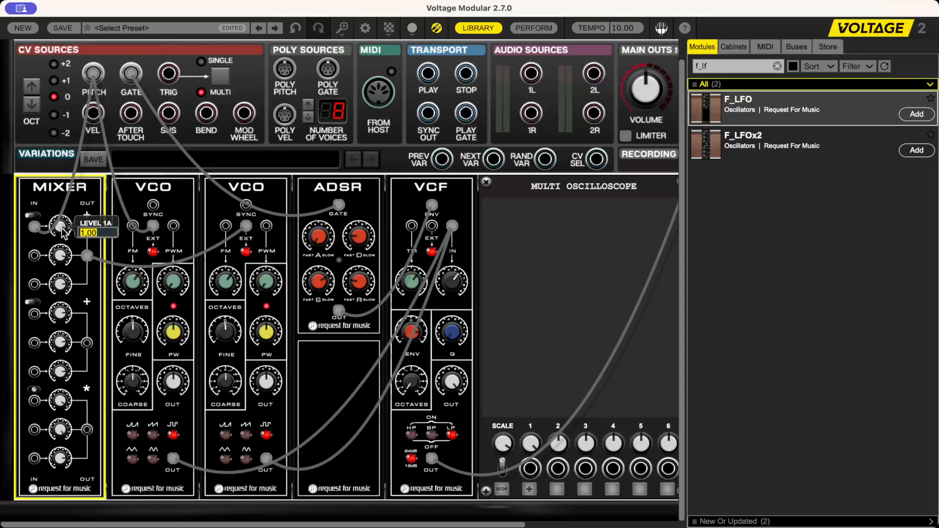
pyautogui.press('BackSpace')
pyautogui.write('0.5')
pyautogui.press('Return')
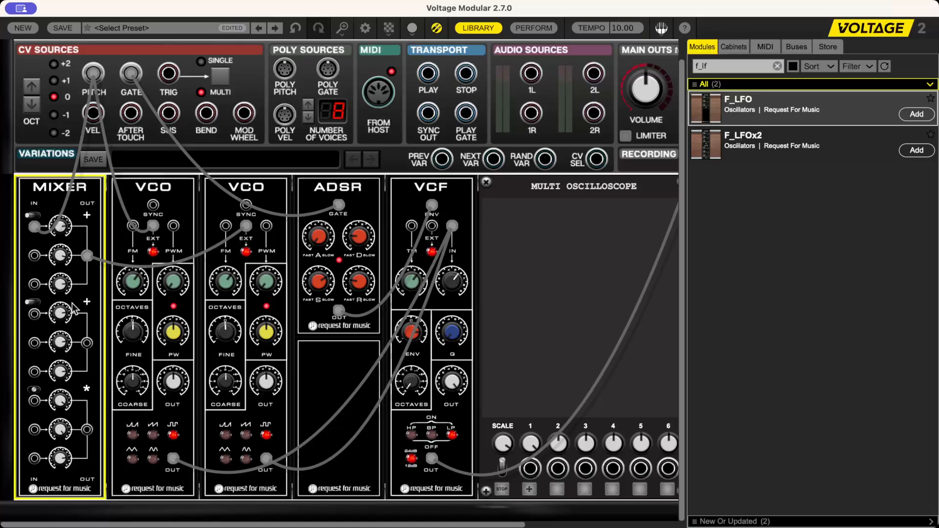
# - Raise the second VCO's coarse tune to 2 and bring it back to 1
pyautogui.click(228, 388)
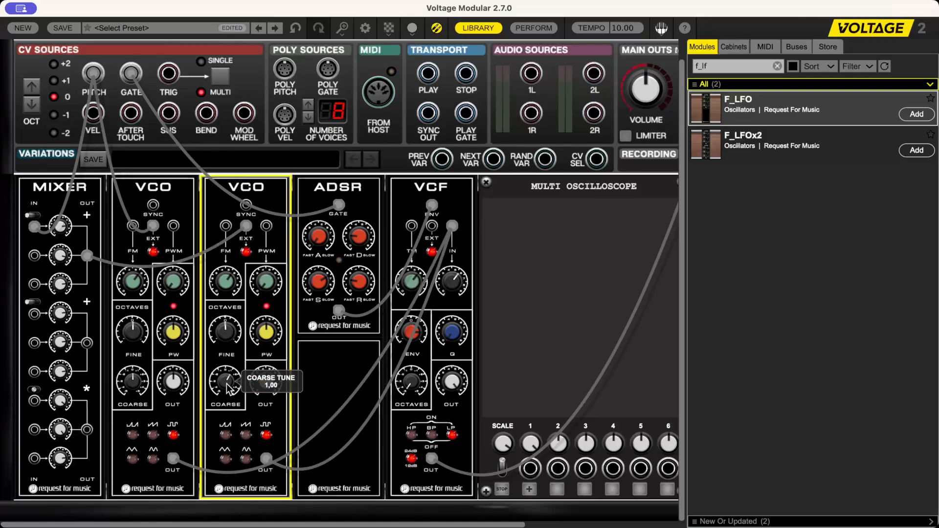
pyautogui.doubleClick(234, 388)
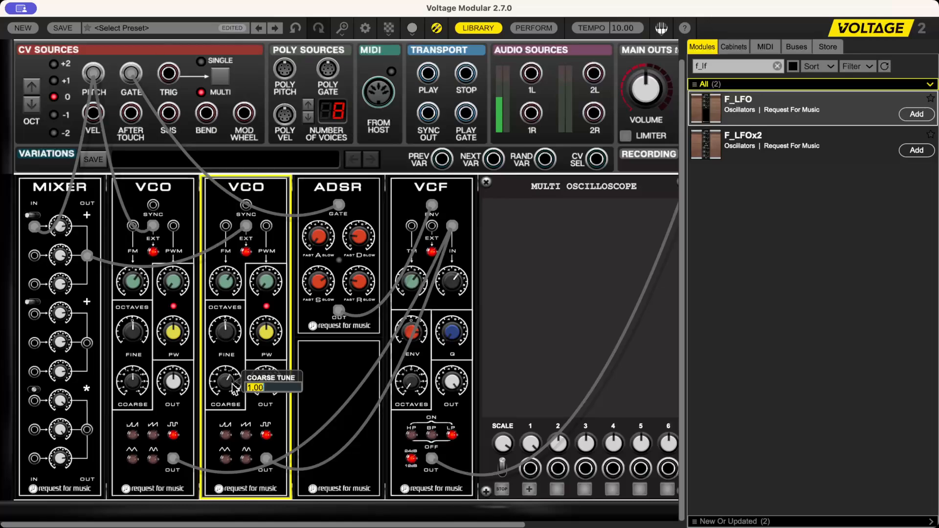
pyautogui.press('Return')
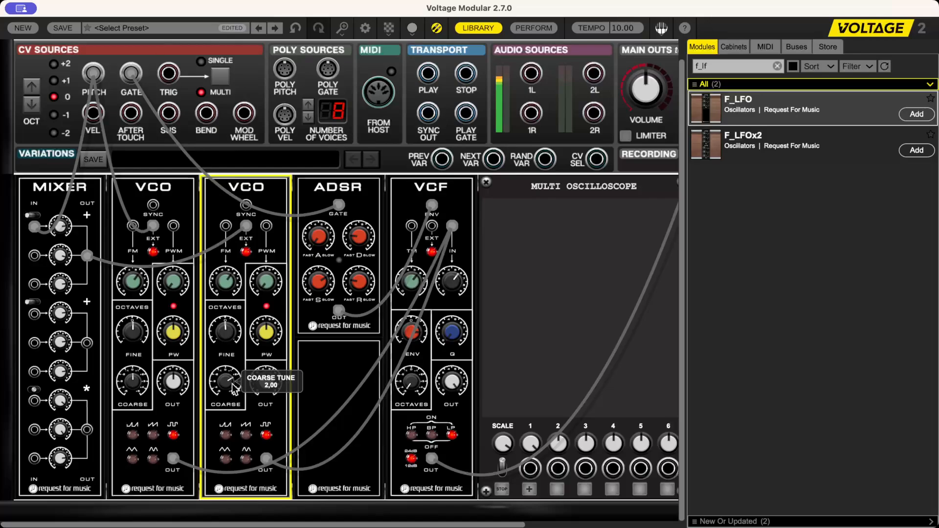
pyautogui.scroll(-1, 233, 385)
# - Set the mixer's LEVEL 1A to -0.5 to invert the second VCO's pitch tracking
pyautogui.click(67, 232)
pyautogui.doubleClick(67, 232)
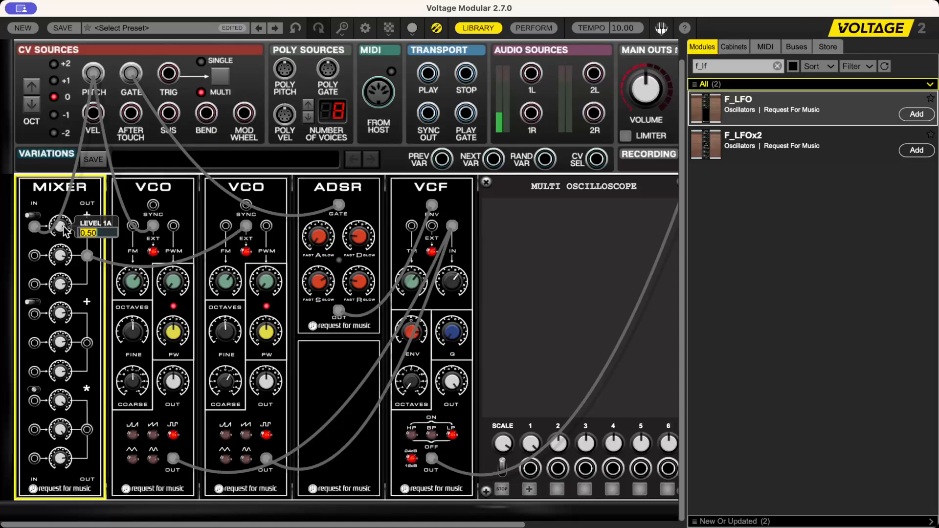
pyautogui.write('-')
pyautogui.write('0,5')
pyautogui.press('Return')
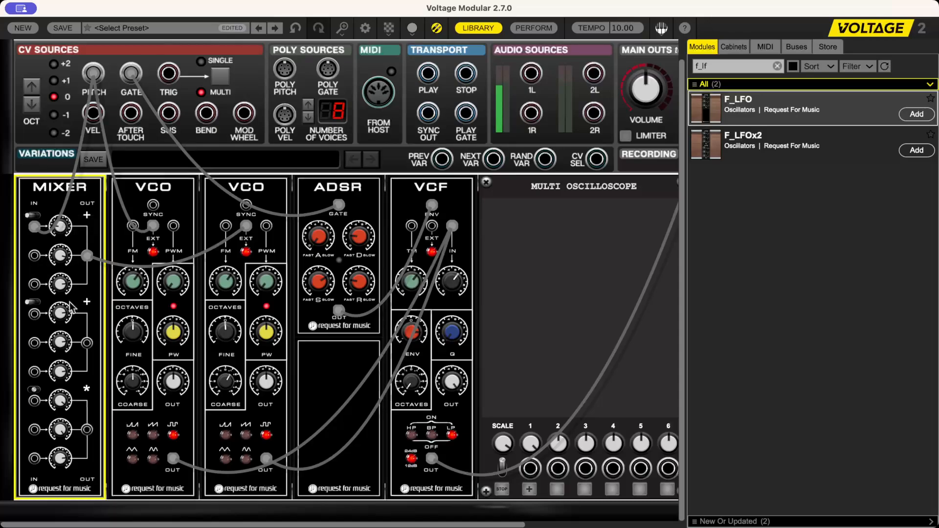
# - Set the second VCO's coarse tune to 3
pyautogui.doubleClick(227, 382)
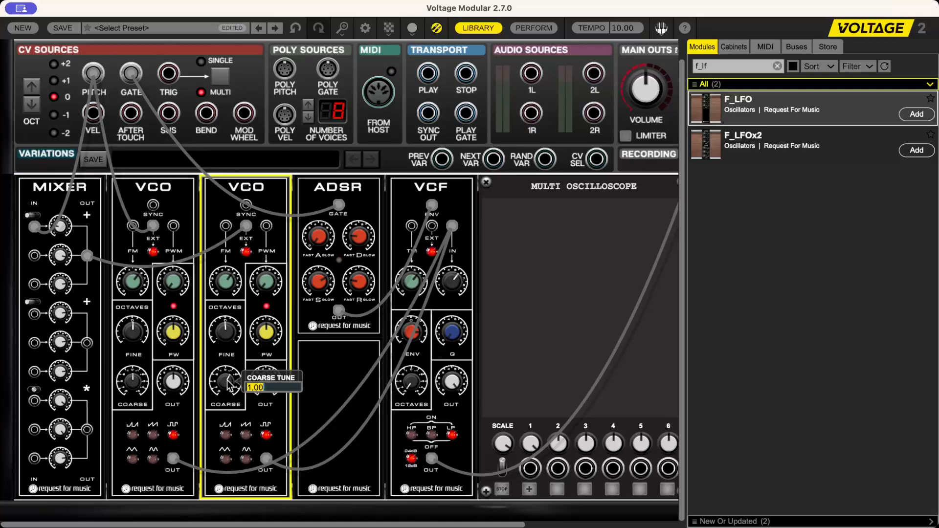
pyautogui.write('3')
pyautogui.press('Return')
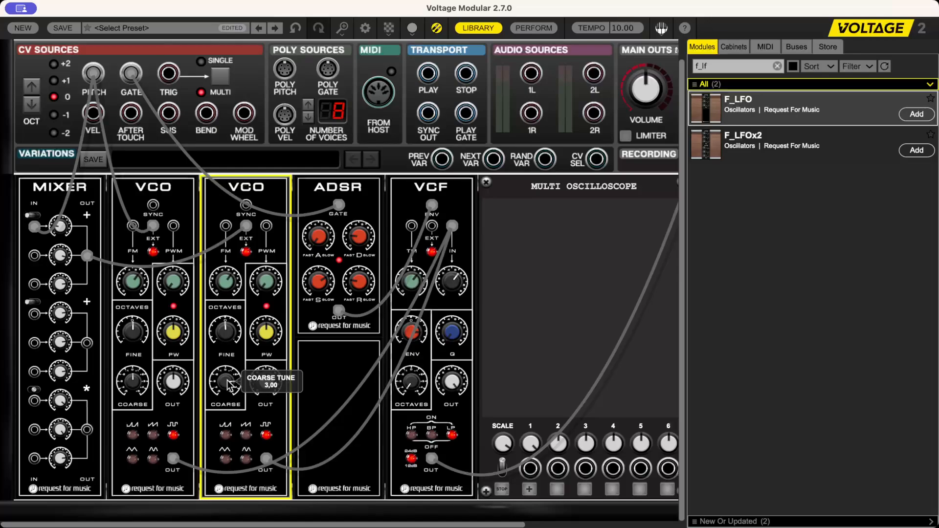
# - Set the mixer's LEVEL 1A to 1 so the second VCO tracks the full pitch
pyautogui.doubleClick(63, 230)
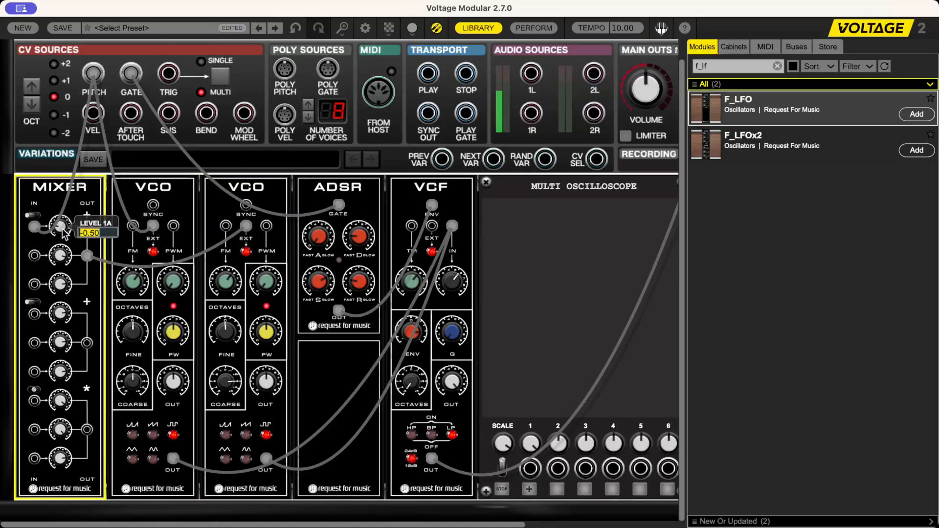
pyautogui.write('1')
pyautogui.press('Return')
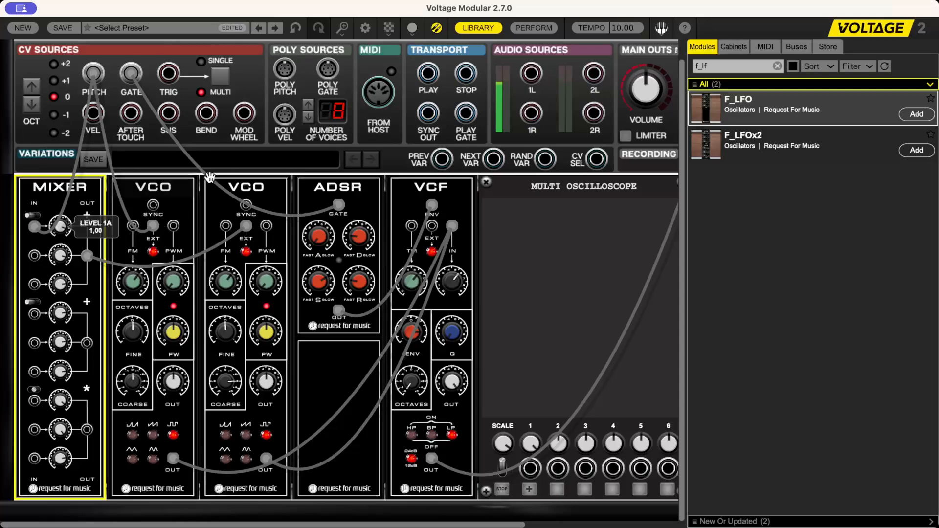
# - Add an F_LFO module before the mixer and patch LFO 1's triangle output into the first section's second input
pyautogui.moveTo(719, 104); pyautogui.dragTo(62, 186)
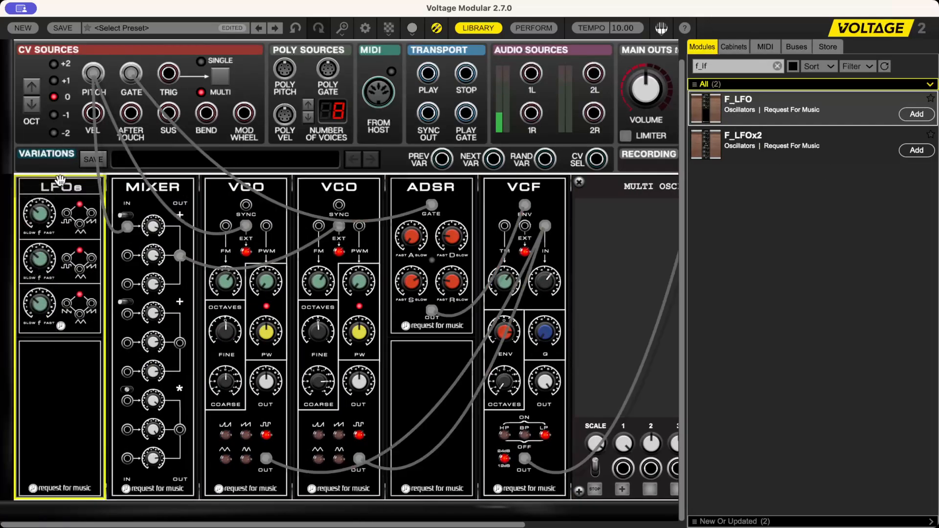
pyautogui.moveTo(81, 225); pyautogui.dragTo(127, 255)
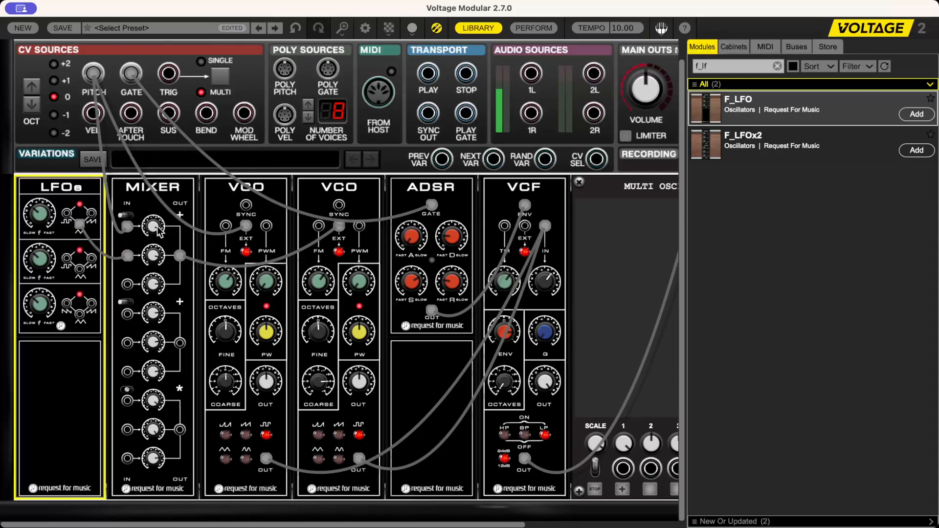
# - Set the mixer's LEVEL 1B to about 0.16 for a subtle LFO pitch modulation
pyautogui.moveTo(149, 232)
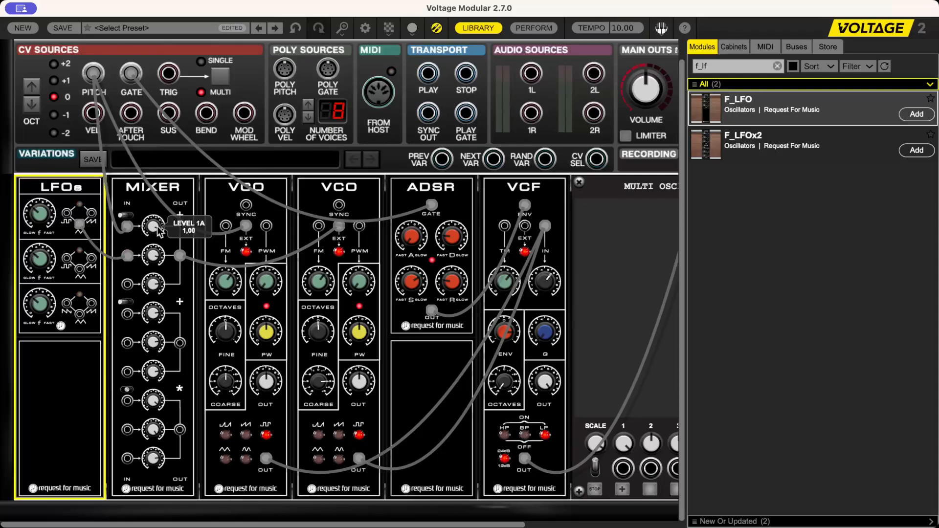
pyautogui.click(158, 255)
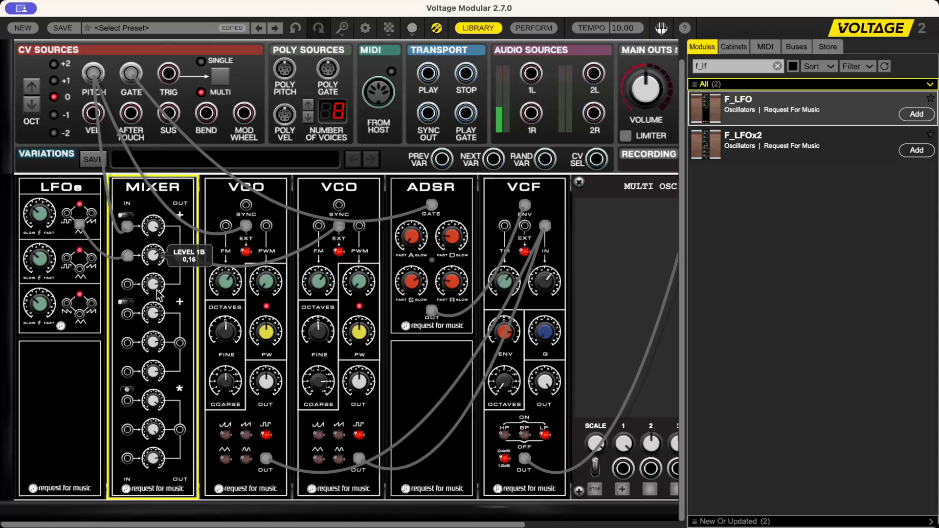
pyautogui.moveTo(161, 294)
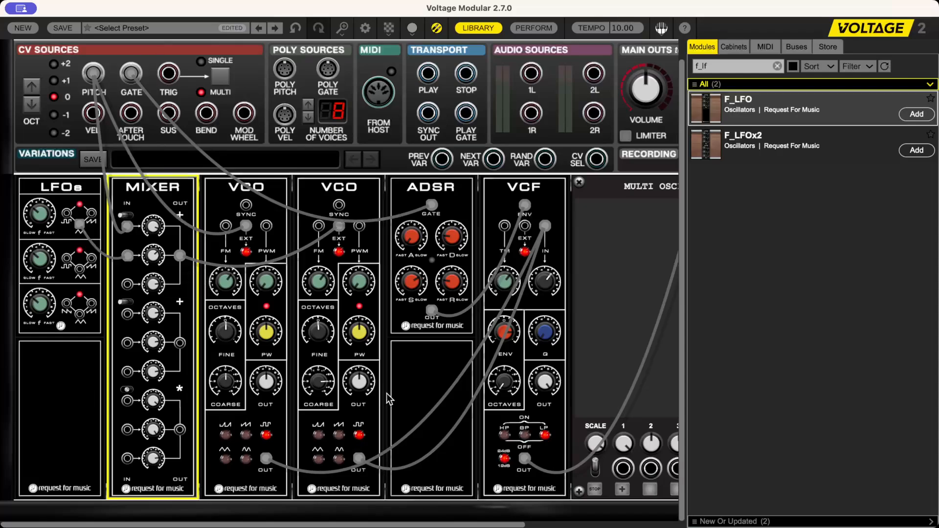
# - Try the second VCO's coarse tune at 1, and reset it to 0
pyautogui.click(327, 384)
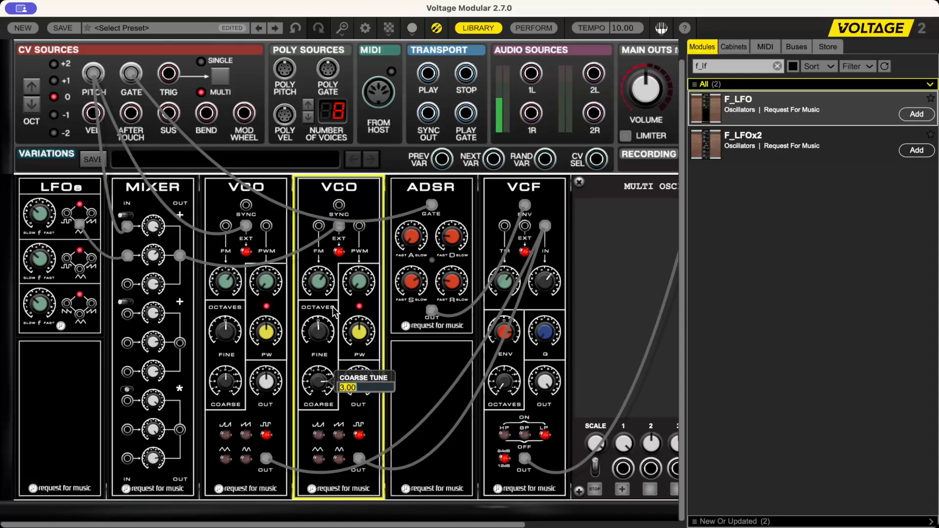
pyautogui.write('1')
pyautogui.press('Return')
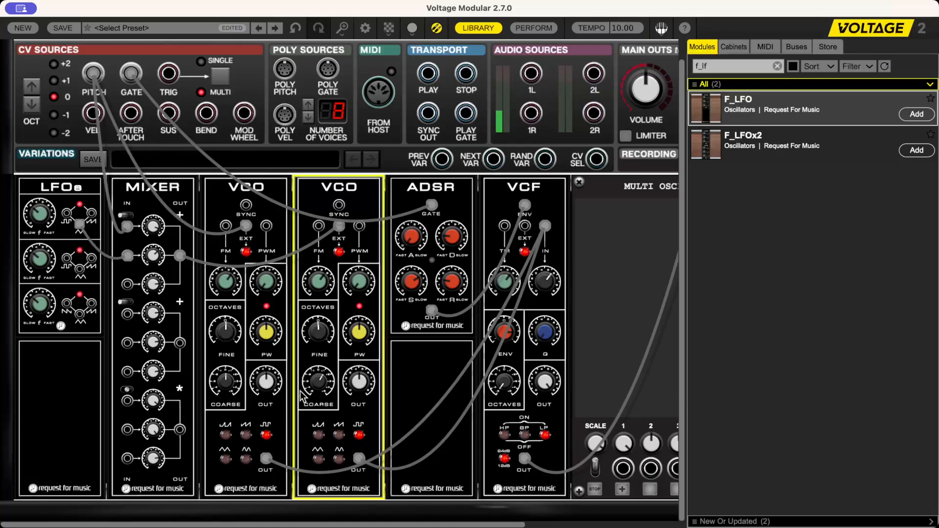
pyautogui.doubleClick(314, 384)
pyautogui.write('0')
pyautogui.press('Return')
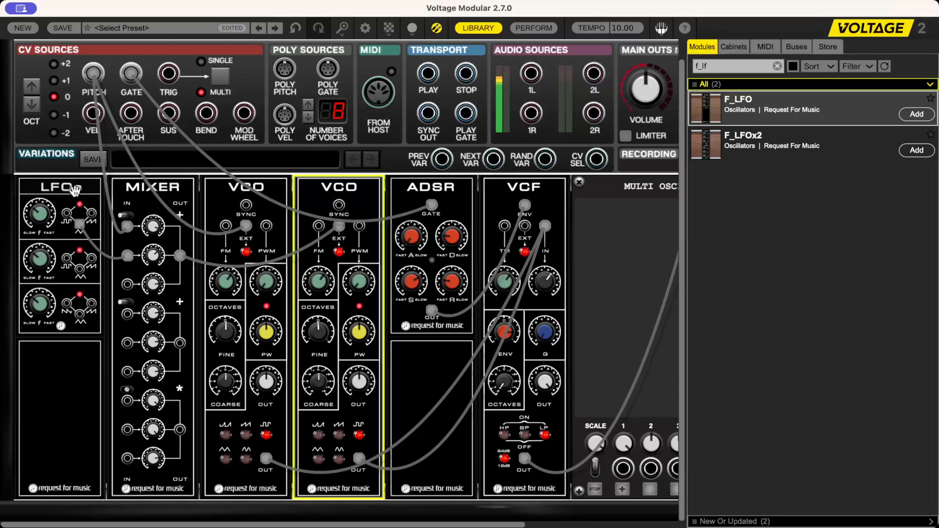
# - Adjust LFO 1's speed
pyautogui.click(46, 215)
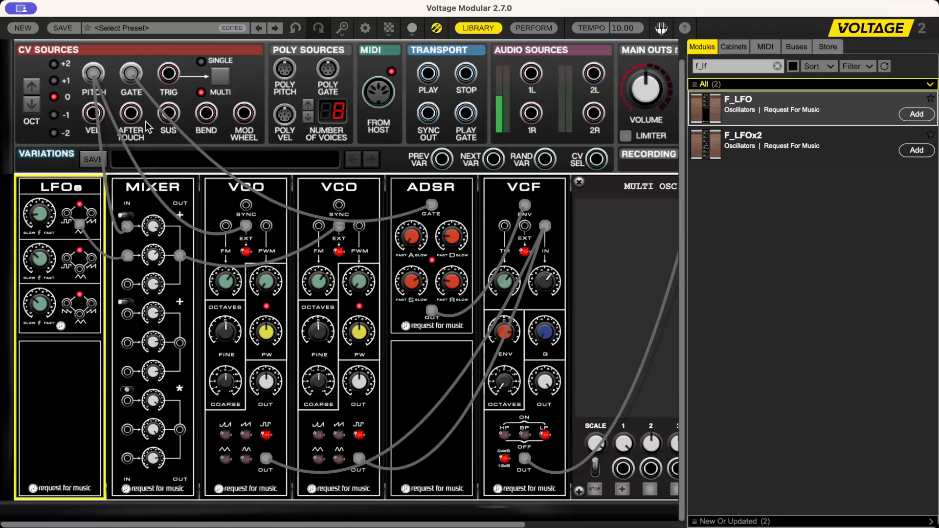